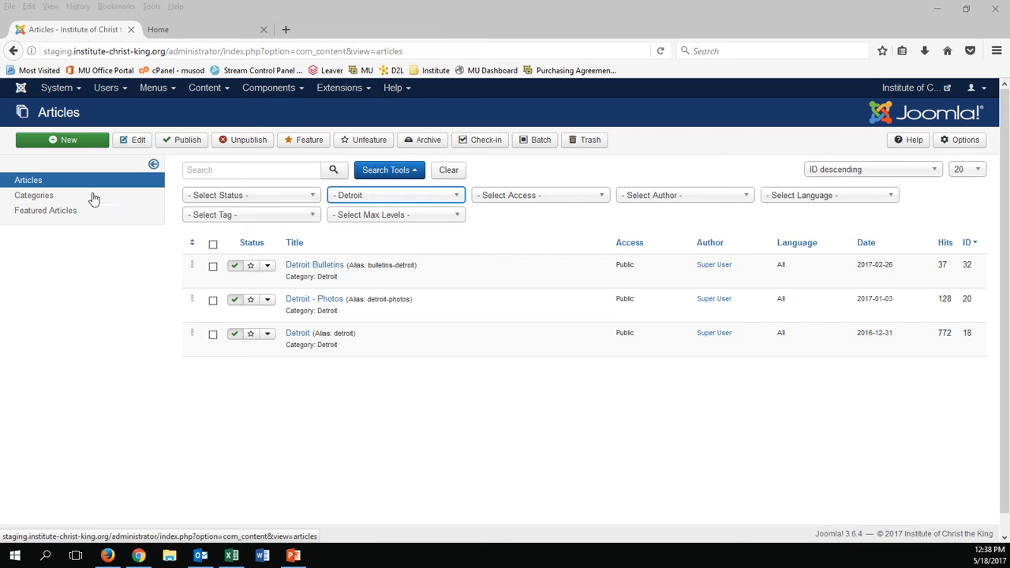
Open the Detroit article, the one with the alias detroit, for editing
{"action": "left_click", "coordinate": [294, 337]}
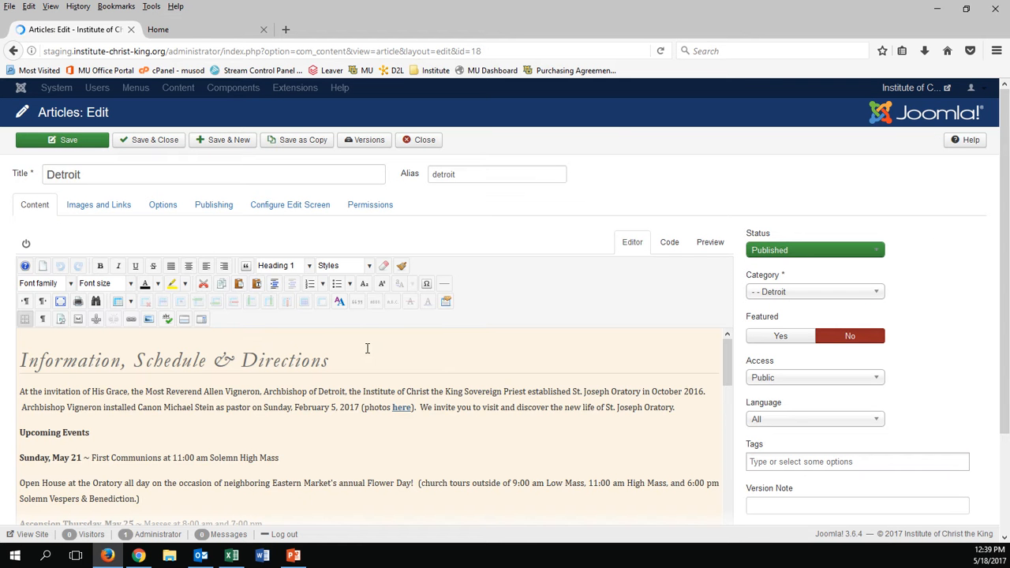
{"action": "scroll", "coordinate": [1004, 293], "scroll_direction": "down", "scroll_amount": 3}
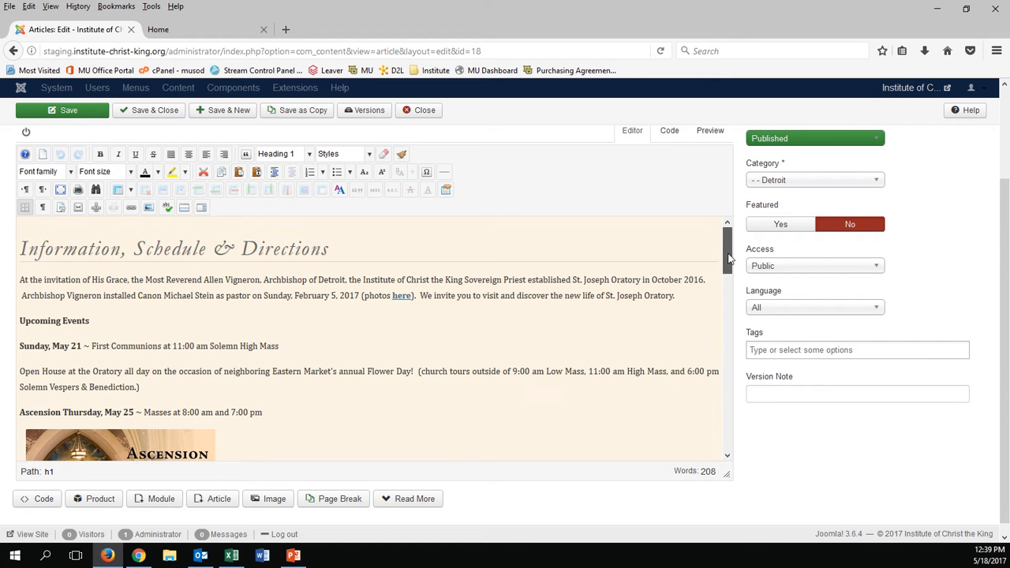
{"action": "left_click_drag", "start_coordinate": [721, 253], "coordinate": [755, 237]}
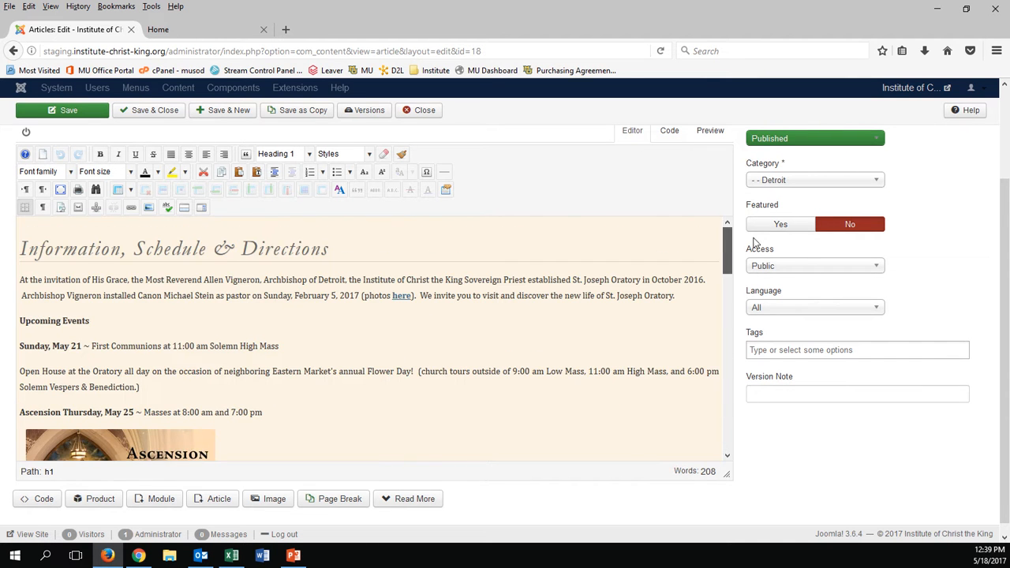
Examine the published Detroit home page down to its interactive map, and return to the article being edited
{"action": "left_click", "coordinate": [174, 31]}
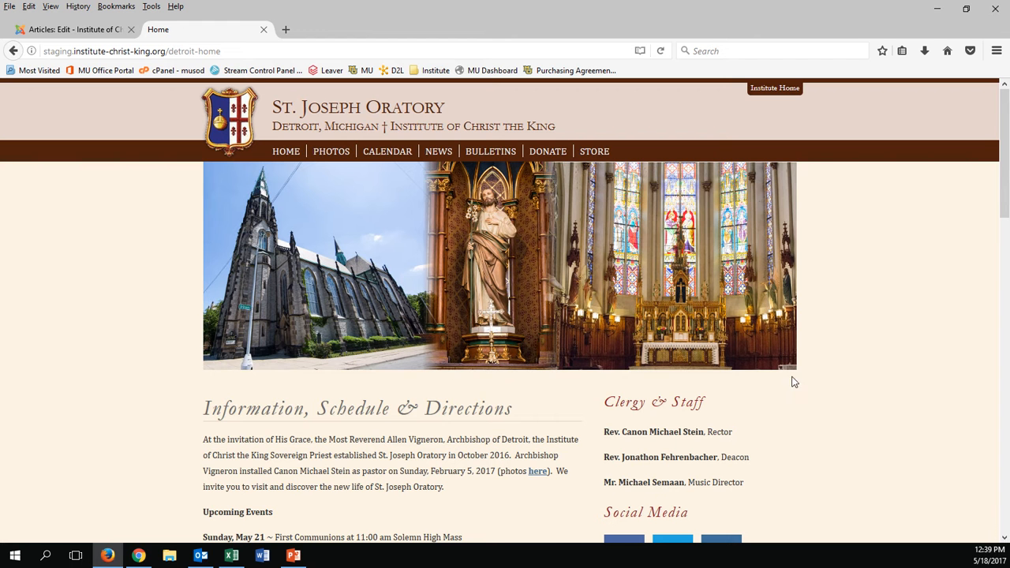
{"action": "scroll", "coordinate": [998, 182], "scroll_direction": "down", "scroll_amount": 3}
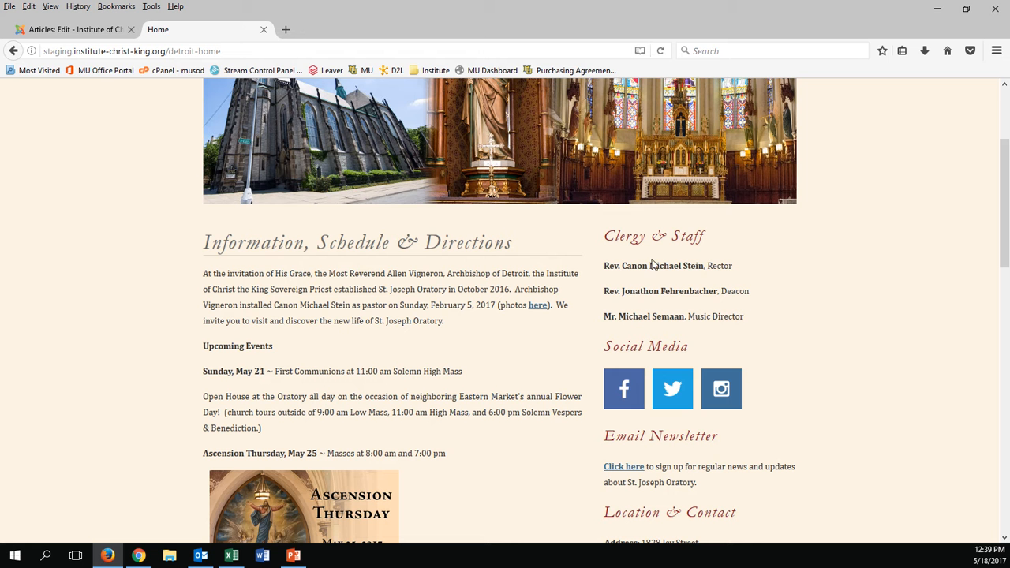
{"action": "left_click_drag", "start_coordinate": [1002, 231], "coordinate": [1002, 419]}
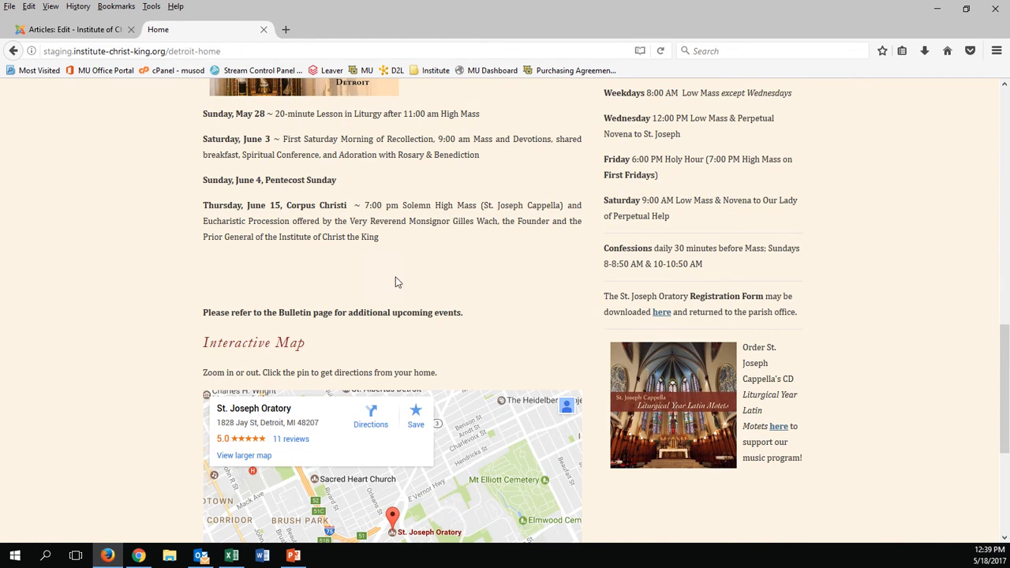
{"action": "left_click_drag", "start_coordinate": [998, 360], "coordinate": [928, 104]}
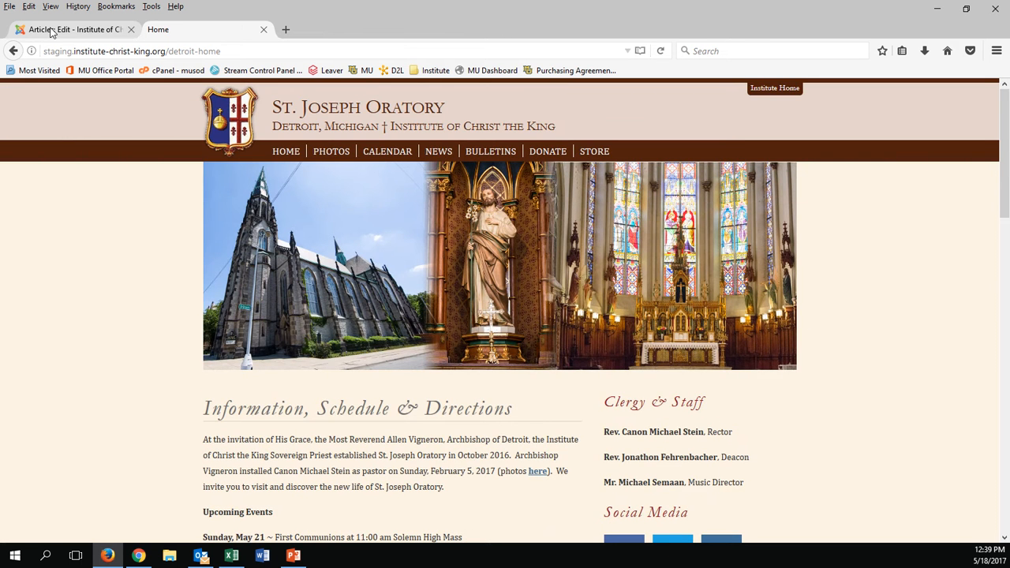
{"action": "left_click", "coordinate": [52, 29]}
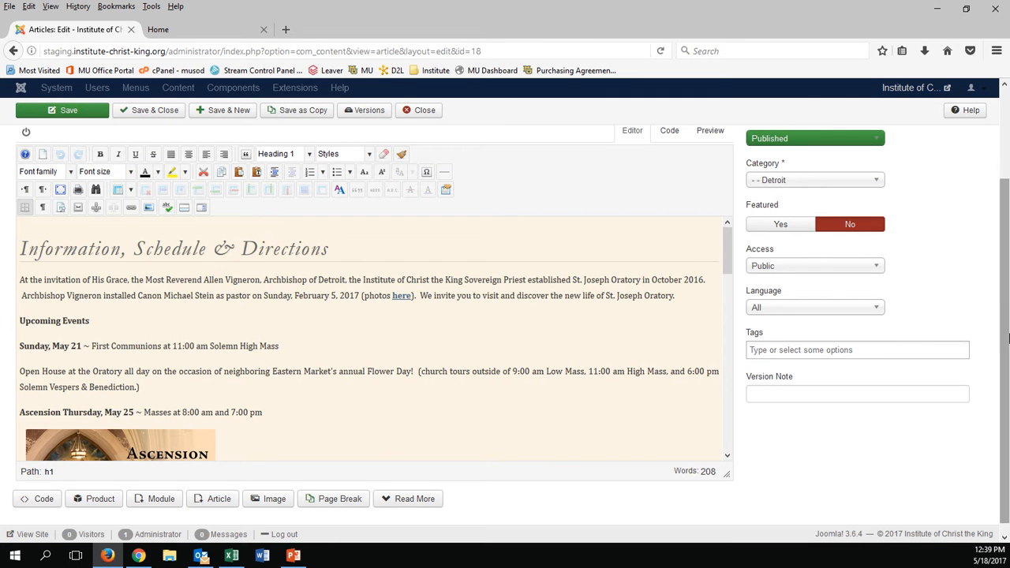
{"action": "left_click_drag", "start_coordinate": [1004, 338], "coordinate": [1001, 237]}
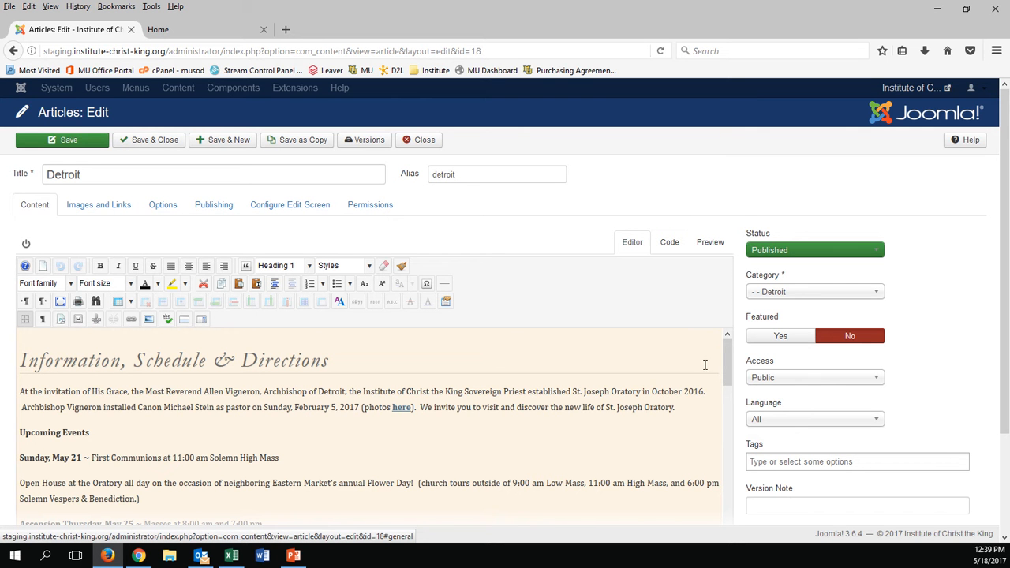
Try bold and italic formatting on the introductory paragraph under Information, Schedule & Directions, removing each format again
{"action": "scroll", "coordinate": [1007, 310], "scroll_direction": "down", "scroll_amount": 3}
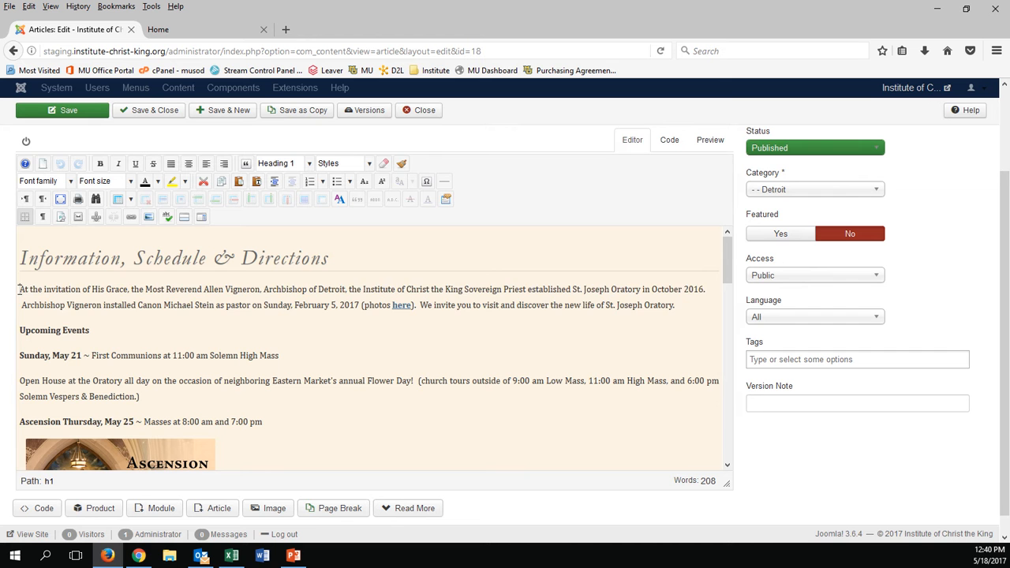
{"action": "left_click_drag", "start_coordinate": [18, 288], "coordinate": [675, 309]}
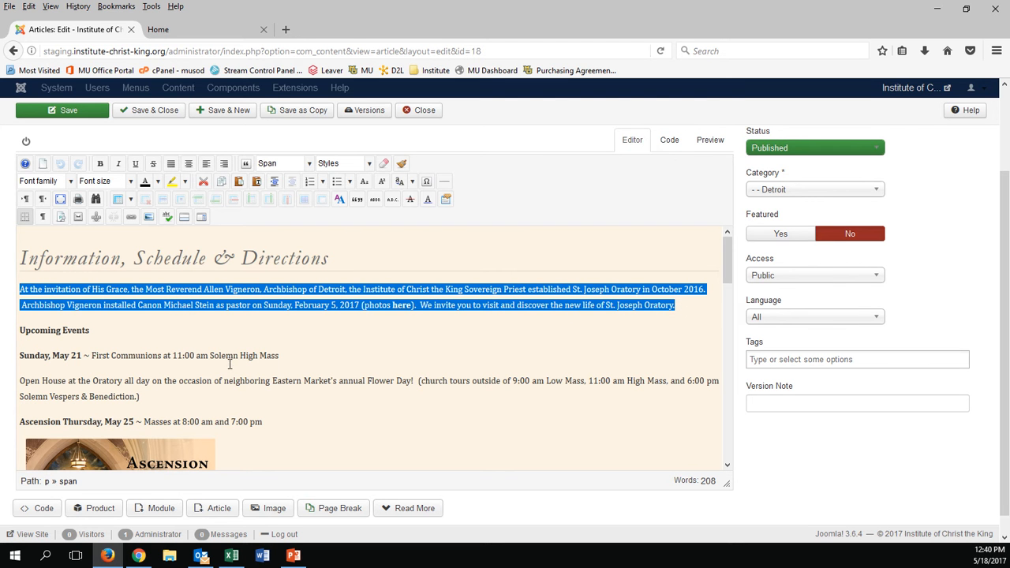
{"action": "left_click", "coordinate": [100, 164]}
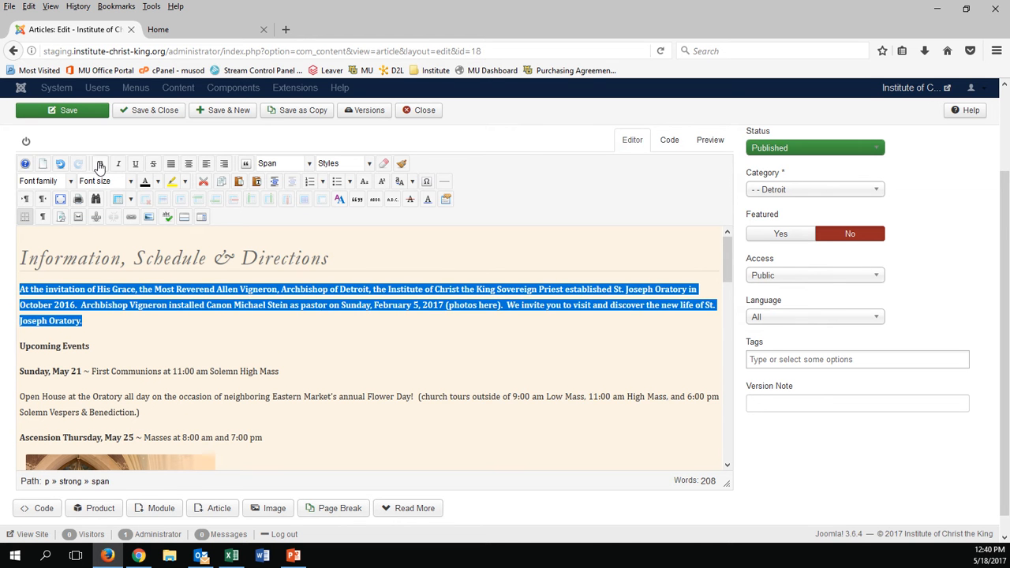
{"action": "left_click", "coordinate": [100, 164]}
{"action": "left_click", "coordinate": [119, 164]}
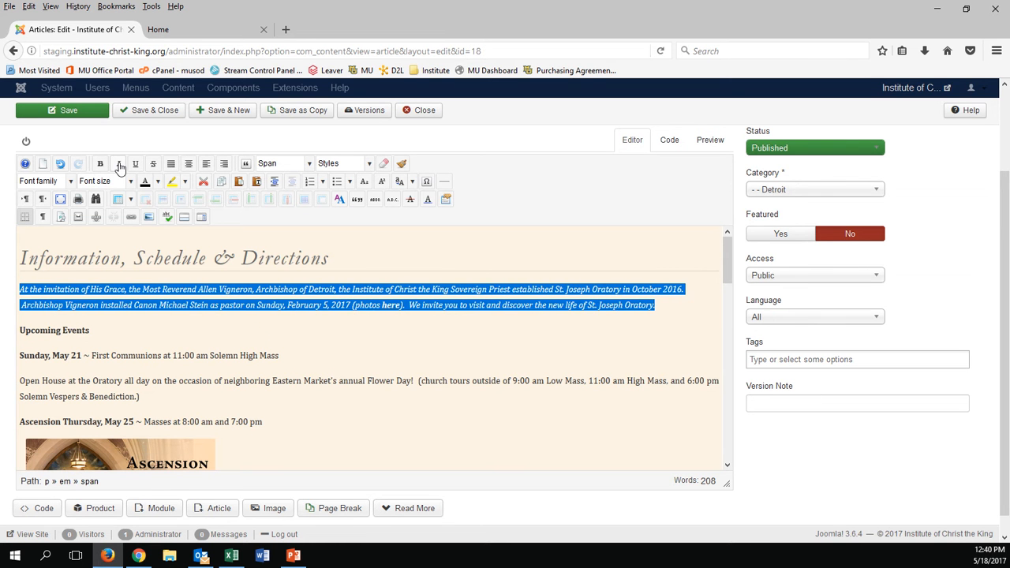
{"action": "left_click", "coordinate": [118, 164]}
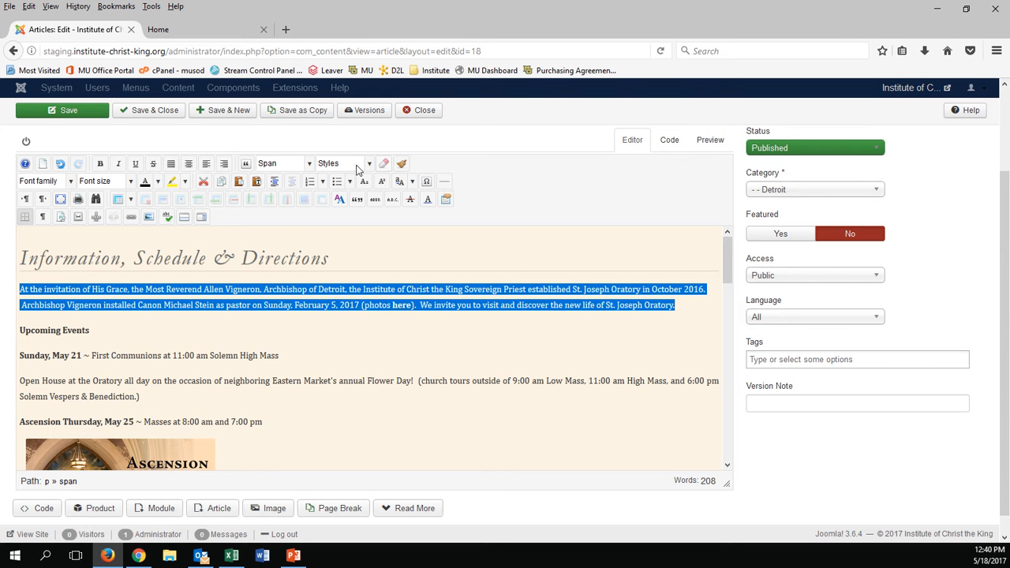
{"action": "left_click", "coordinate": [308, 164]}
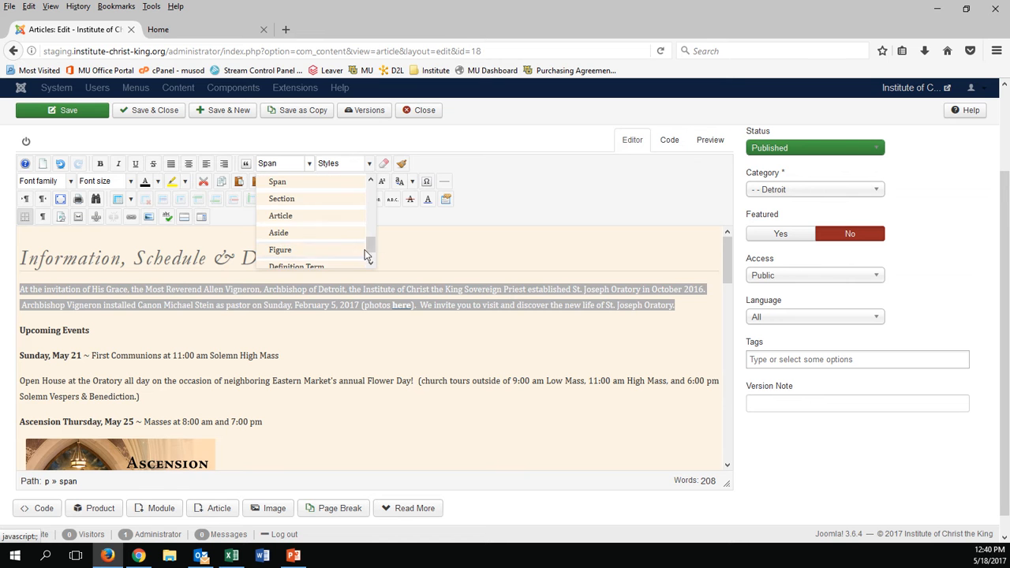
{"action": "left_click_drag", "start_coordinate": [364, 250], "coordinate": [374, 194]}
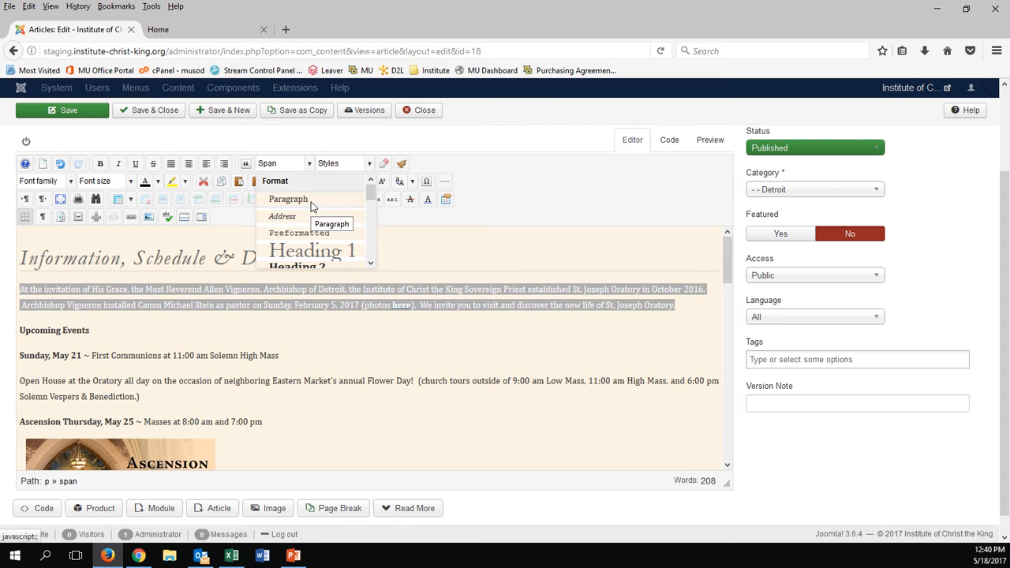
{"action": "left_click", "coordinate": [400, 331]}
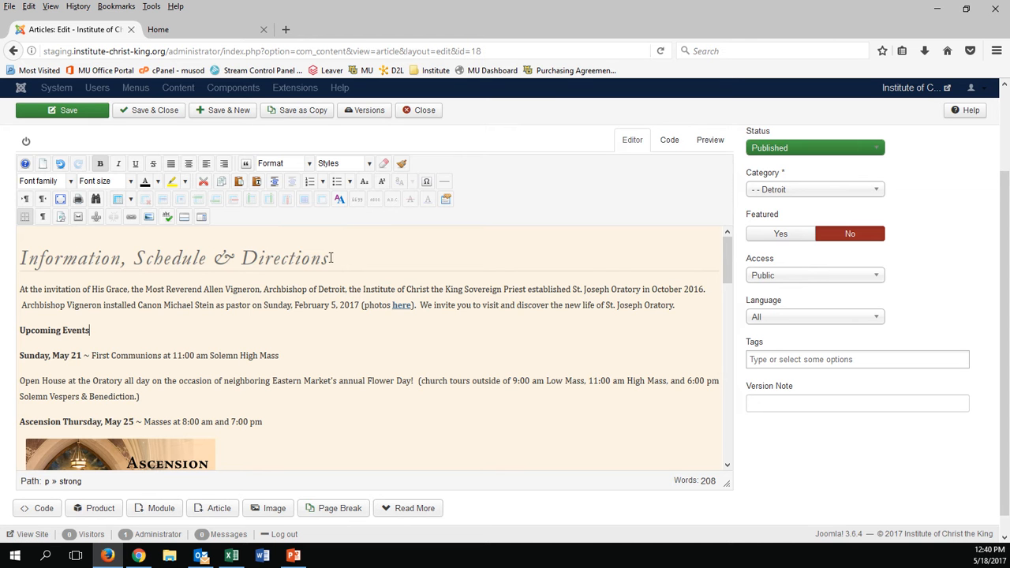
{"action": "left_click", "coordinate": [309, 165]}
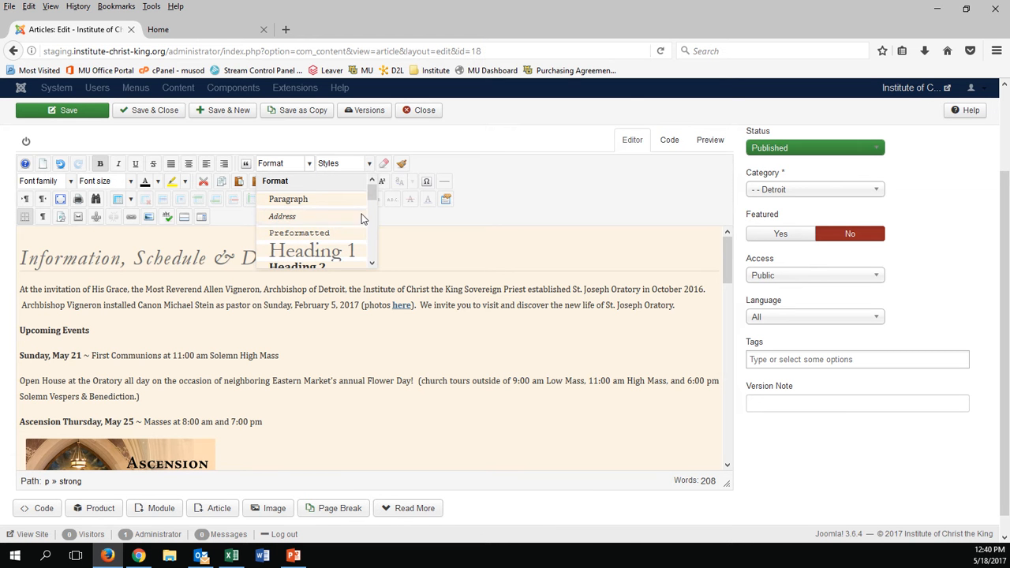
{"action": "mouse_move", "coordinate": [373, 194]}
{"action": "left_mouse_down"}
{"action": "mouse_move", "coordinate": [375, 259]}
{"action": "mouse_move", "coordinate": [374, 187]}
{"action": "left_mouse_up"}
{"action": "left_click", "coordinate": [300, 319]}
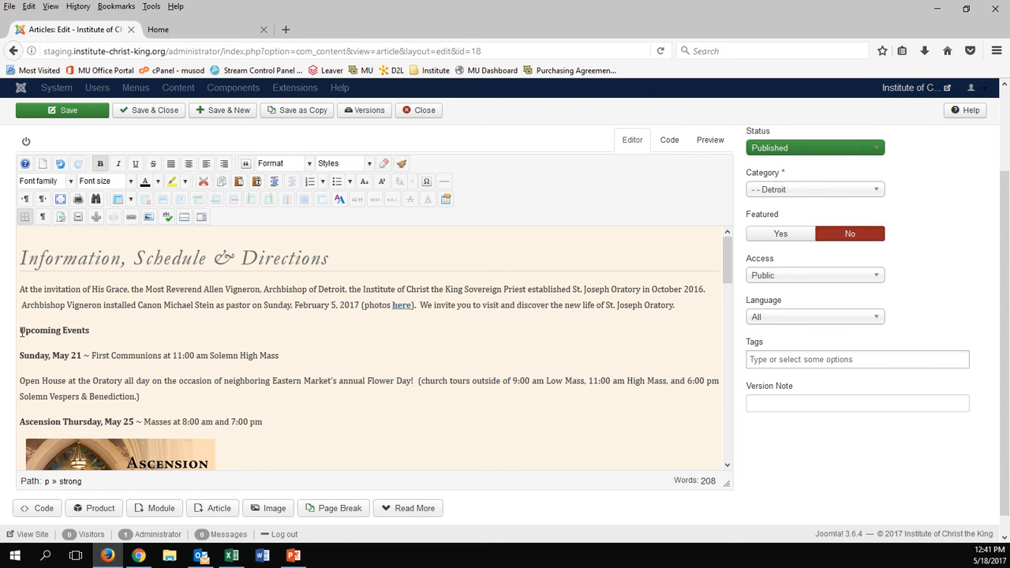
{"action": "left_click_drag", "start_coordinate": [22, 331], "coordinate": [91, 330]}
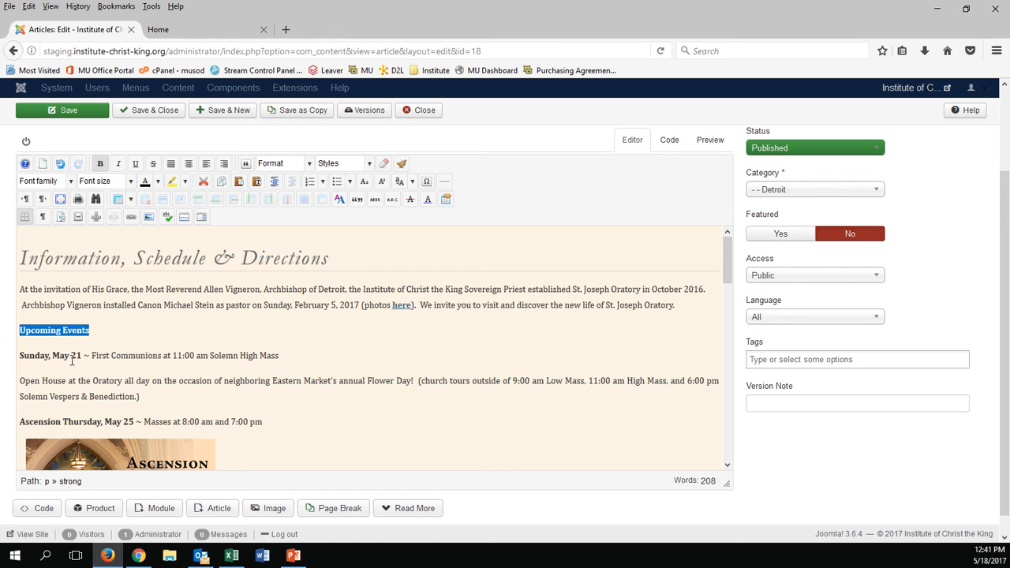
{"action": "scroll", "coordinate": [158, 367], "scroll_direction": "down", "scroll_amount": 2}
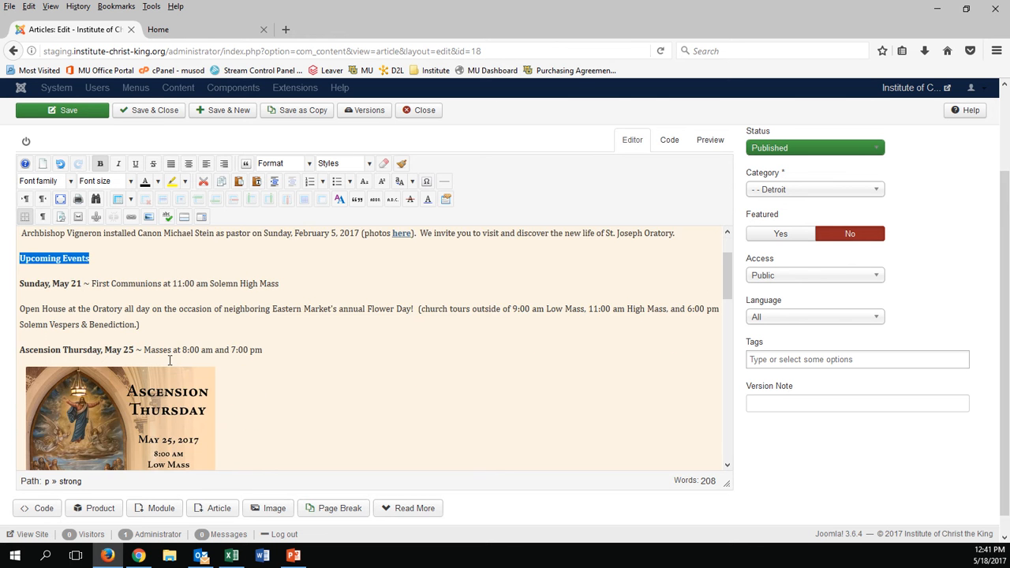
{"action": "scroll", "coordinate": [169, 366], "scroll_direction": "down", "scroll_amount": 2}
{"action": "scroll", "coordinate": [230, 355], "scroll_direction": "up", "scroll_amount": 3}
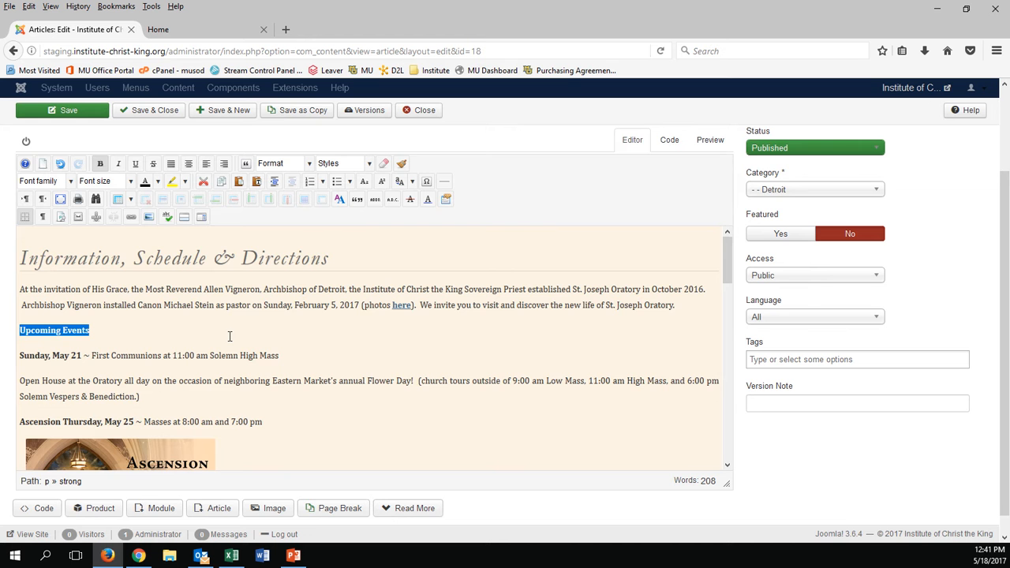
{"action": "scroll", "coordinate": [239, 339], "scroll_direction": "down", "scroll_amount": 2}
{"action": "scroll", "coordinate": [239, 340], "scroll_direction": "up", "scroll_amount": 2}
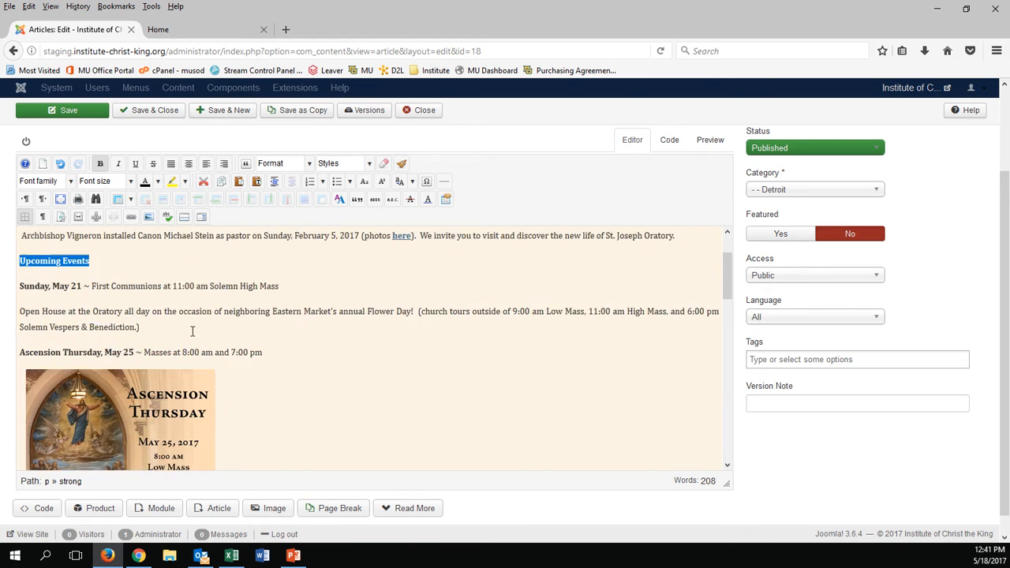
{"action": "left_click", "coordinate": [138, 555]}
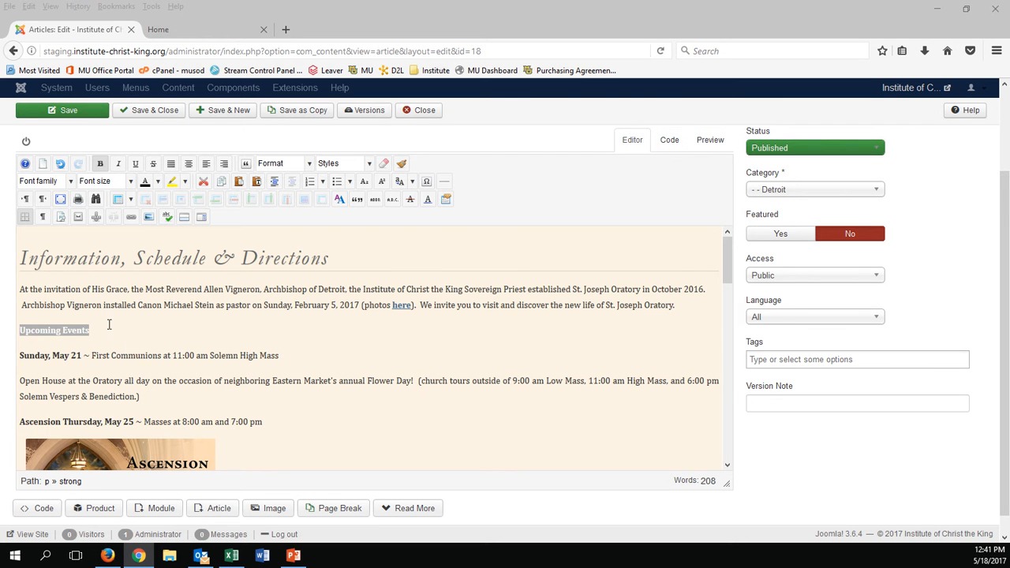
Preview the Detroit article from its heading down to the interactive map, and return to the editing view
{"action": "left_click", "coordinate": [710, 141]}
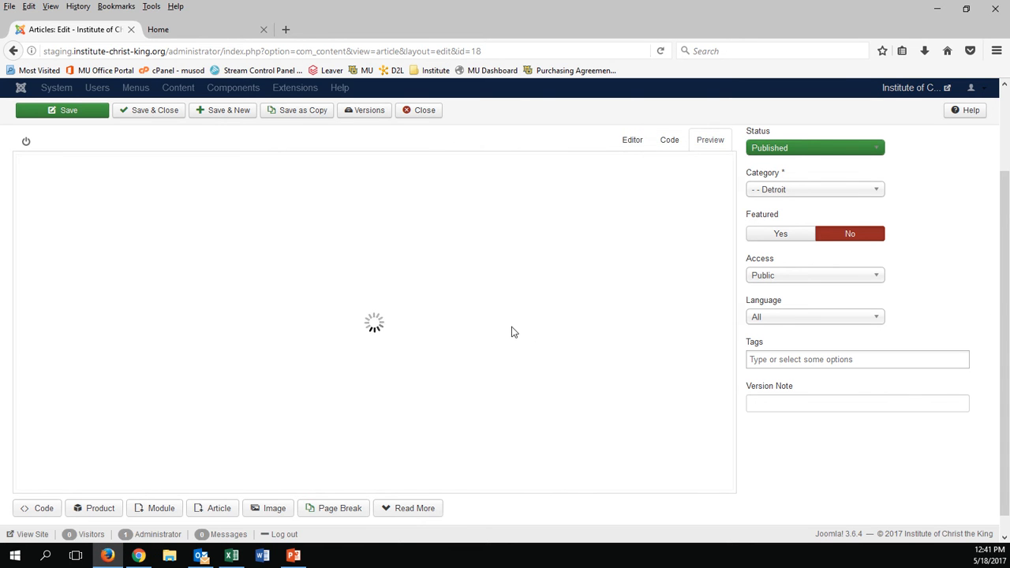
{"action": "scroll", "coordinate": [694, 331], "scroll_direction": "down", "scroll_amount": 15}
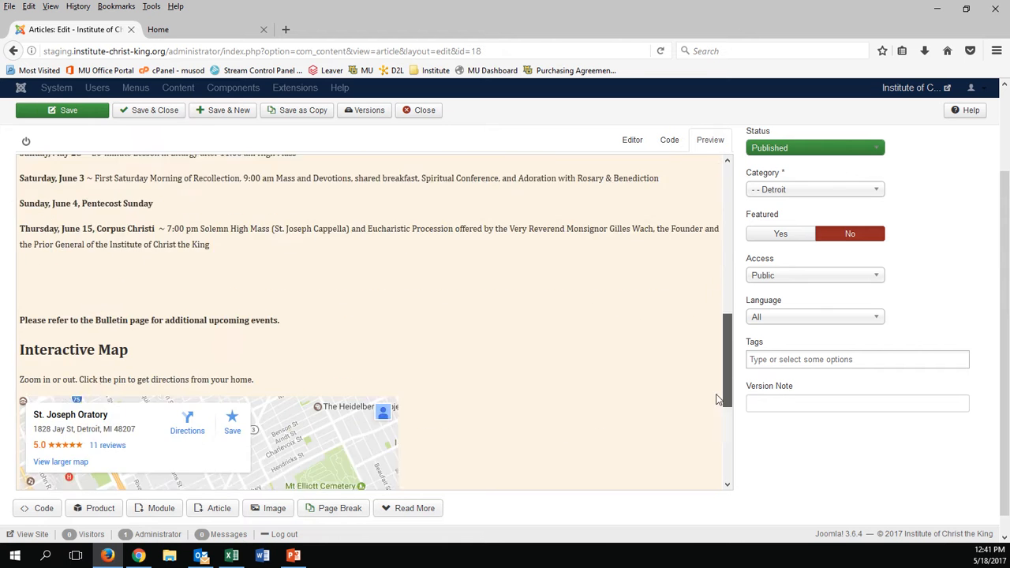
{"action": "scroll", "coordinate": [706, 462], "scroll_direction": "down", "scroll_amount": 1}
{"action": "scroll", "coordinate": [710, 442], "scroll_direction": "up", "scroll_amount": 16}
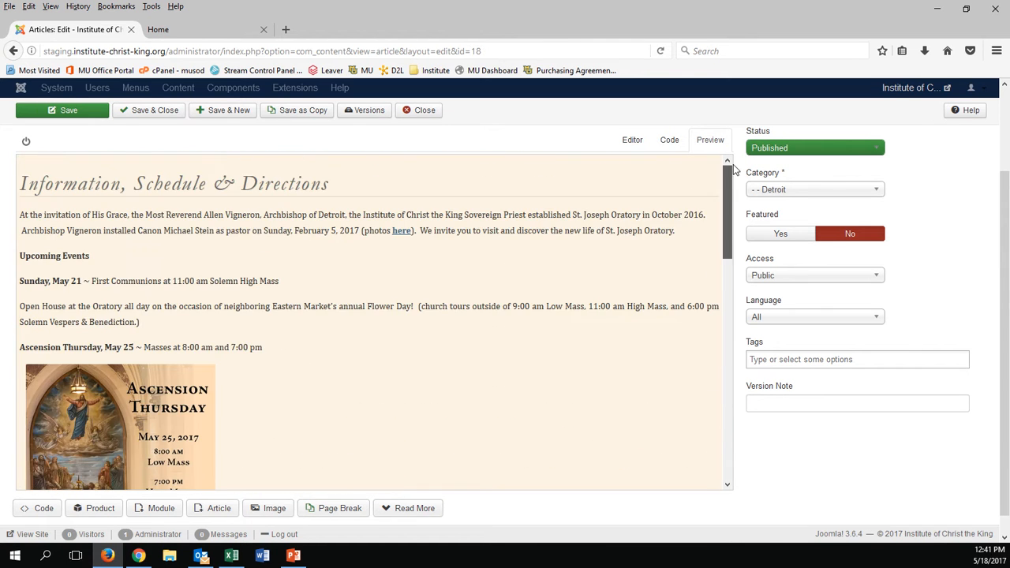
{"action": "left_click", "coordinate": [631, 140]}
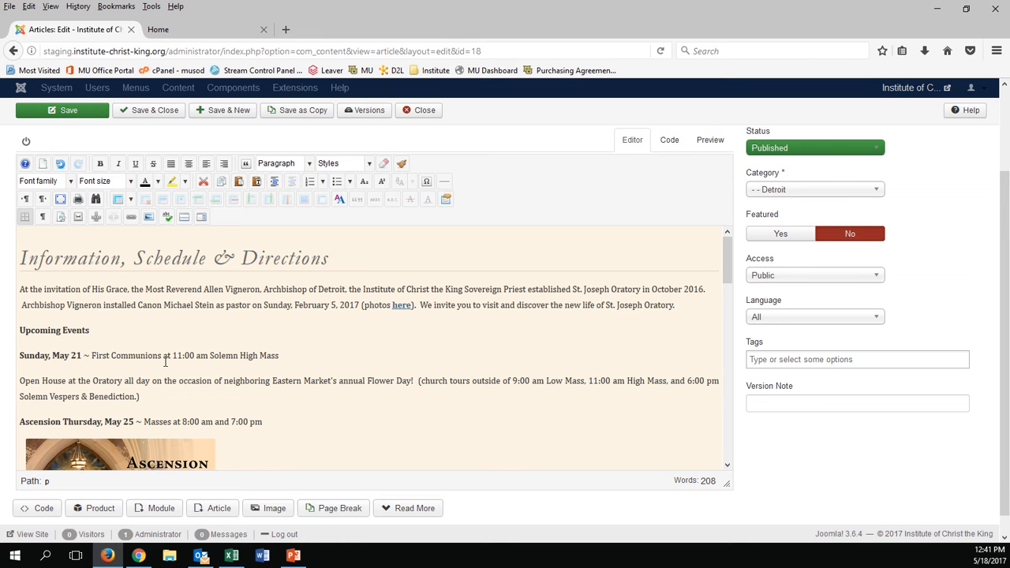
{"action": "scroll", "coordinate": [727, 269], "scroll_direction": "down", "scroll_amount": 3}
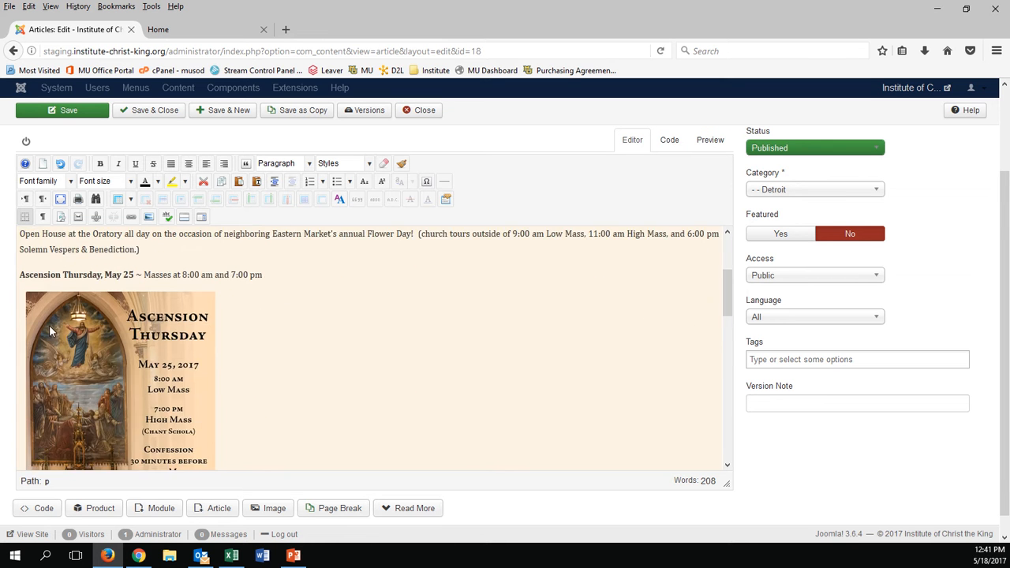
{"action": "left_click", "coordinate": [138, 555]}
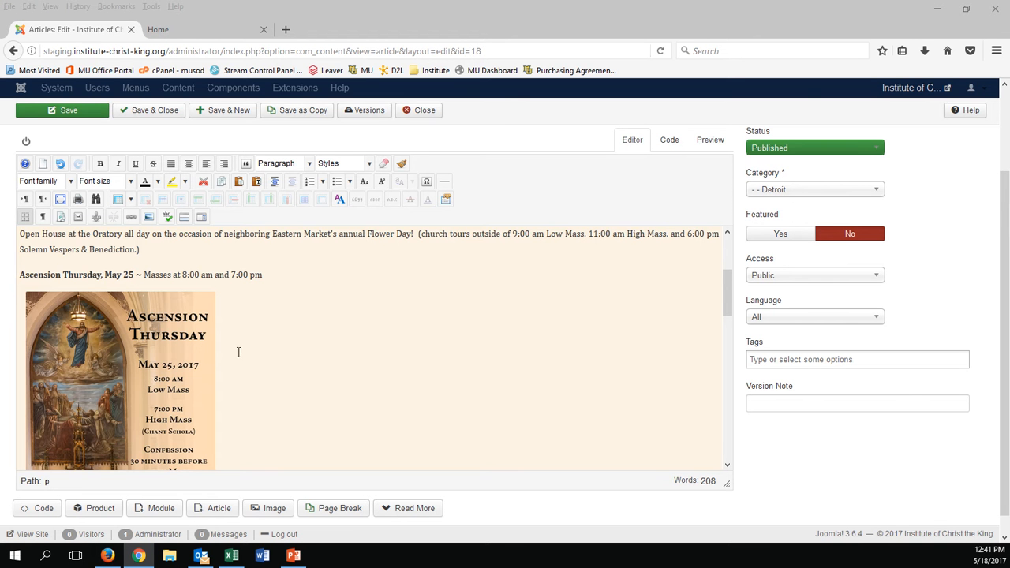
{"action": "scroll", "coordinate": [481, 362], "scroll_direction": "up", "scroll_amount": 3}
{"action": "scroll", "coordinate": [489, 374], "scroll_direction": "down", "scroll_amount": 3}
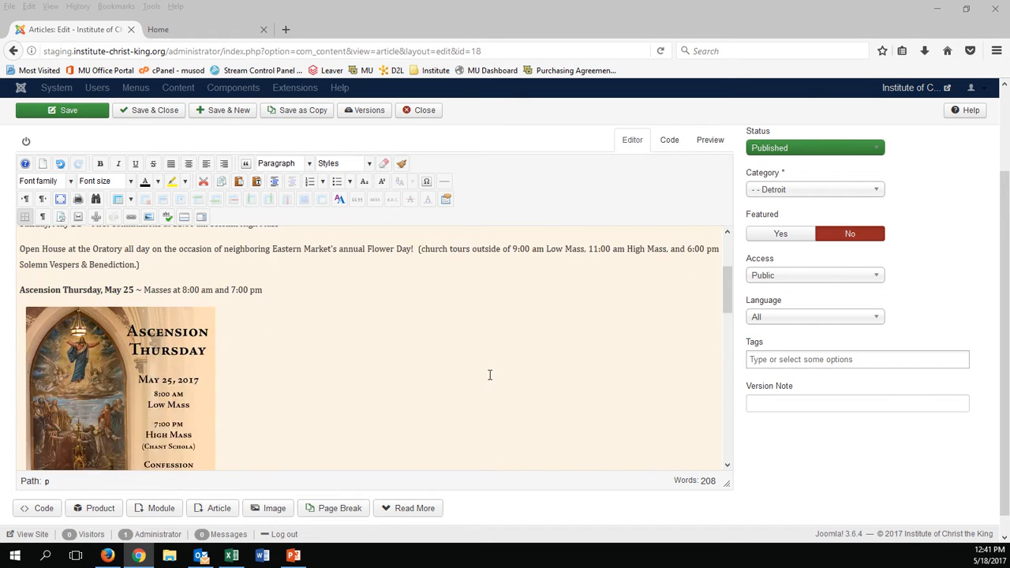
{"action": "scroll", "coordinate": [75, 337], "scroll_direction": "up", "scroll_amount": 3}
{"action": "left_click_drag", "start_coordinate": [92, 331], "coordinate": [18, 331]}
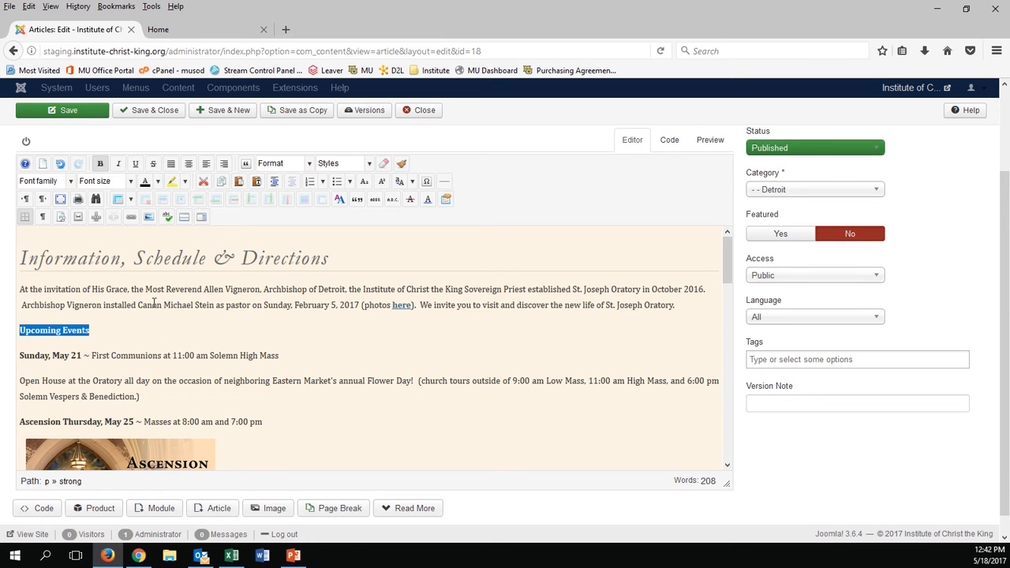
{"action": "left_click", "coordinate": [131, 218]}
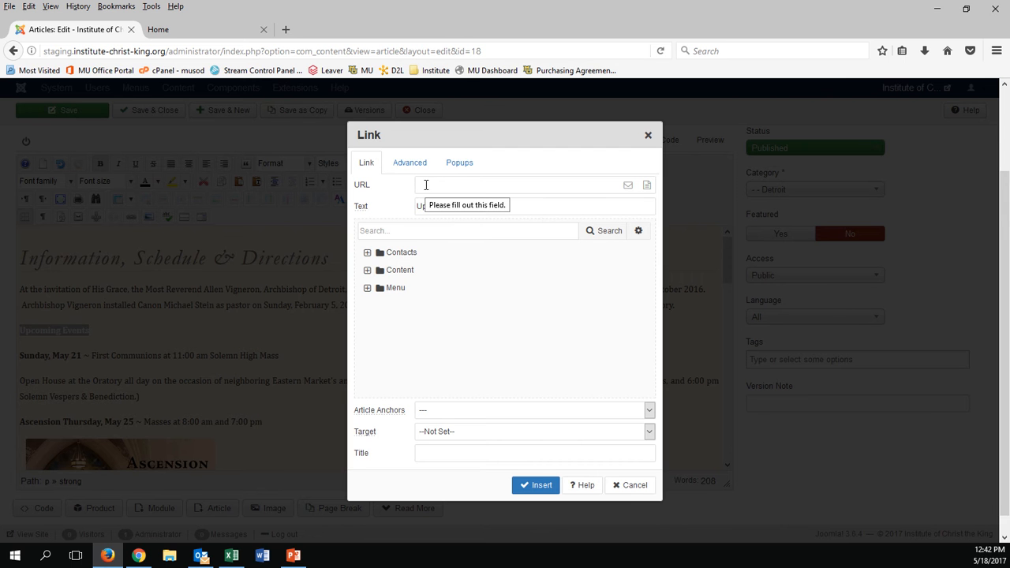
{"action": "left_click", "coordinate": [216, 30]}
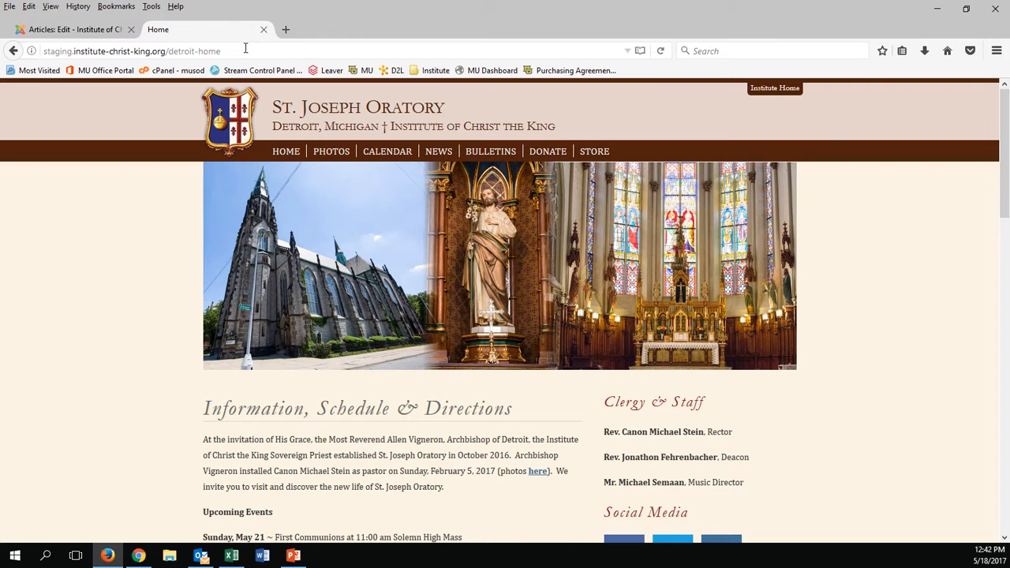
{"action": "left_click", "coordinate": [246, 51]}
{"action": "key", "text": "ctrl+c"}
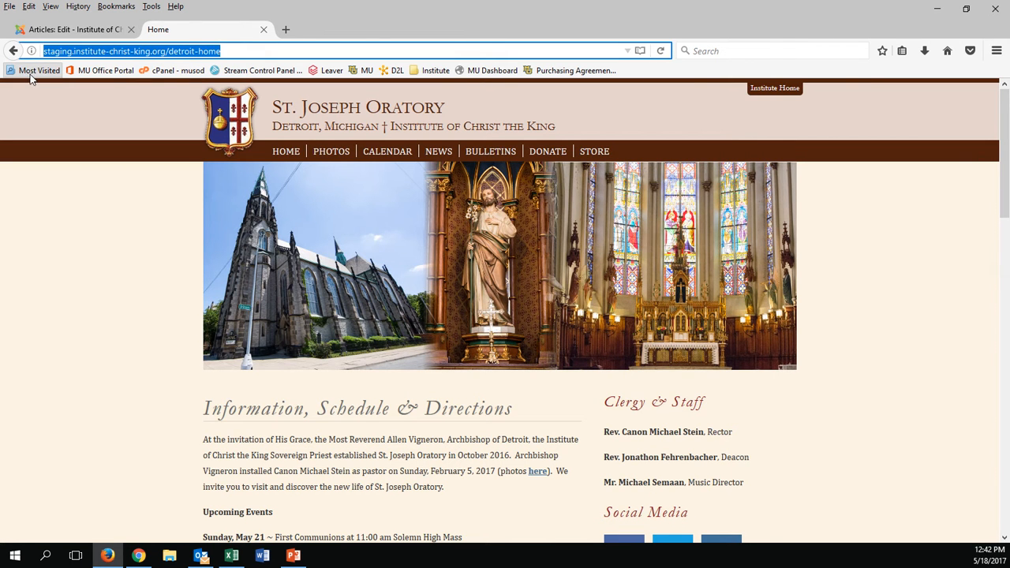
{"action": "left_click", "coordinate": [63, 32]}
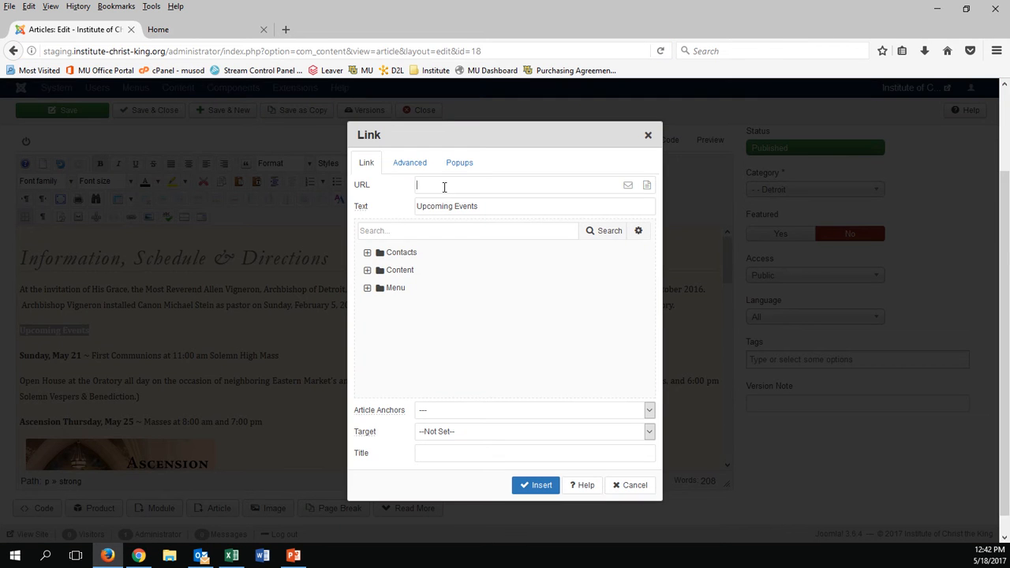
{"action": "key", "text": "ctrl+v"}
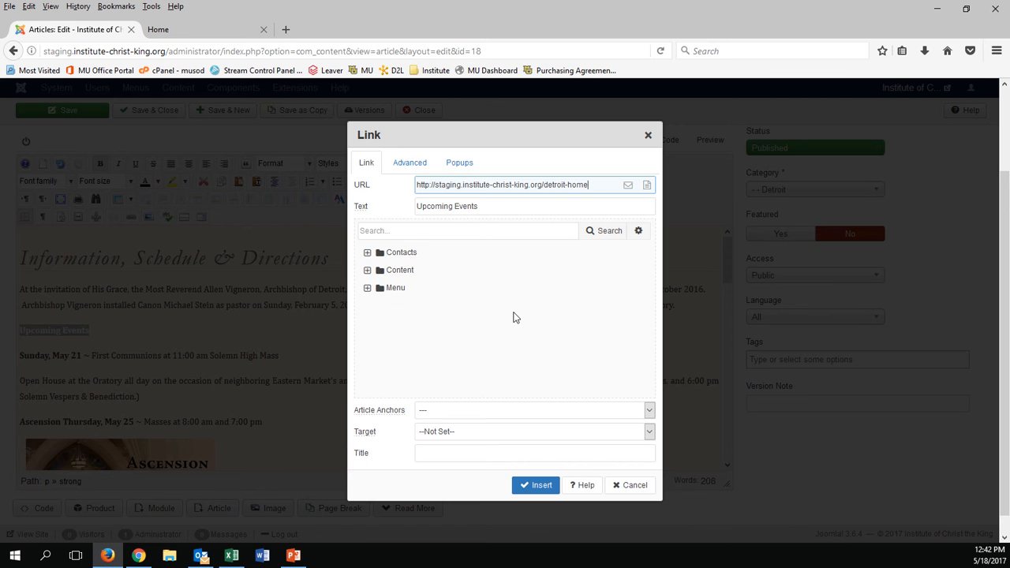
{"action": "left_click", "coordinate": [543, 486]}
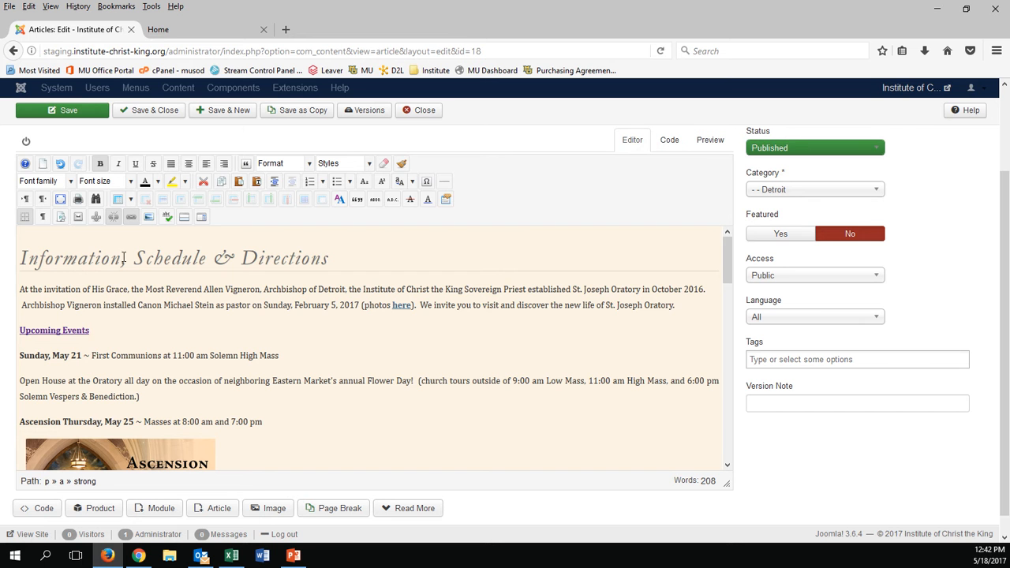
Remove the hyperlink from the Upcoming Events text
{"action": "left_click_drag", "start_coordinate": [93, 332], "coordinate": [3, 338]}
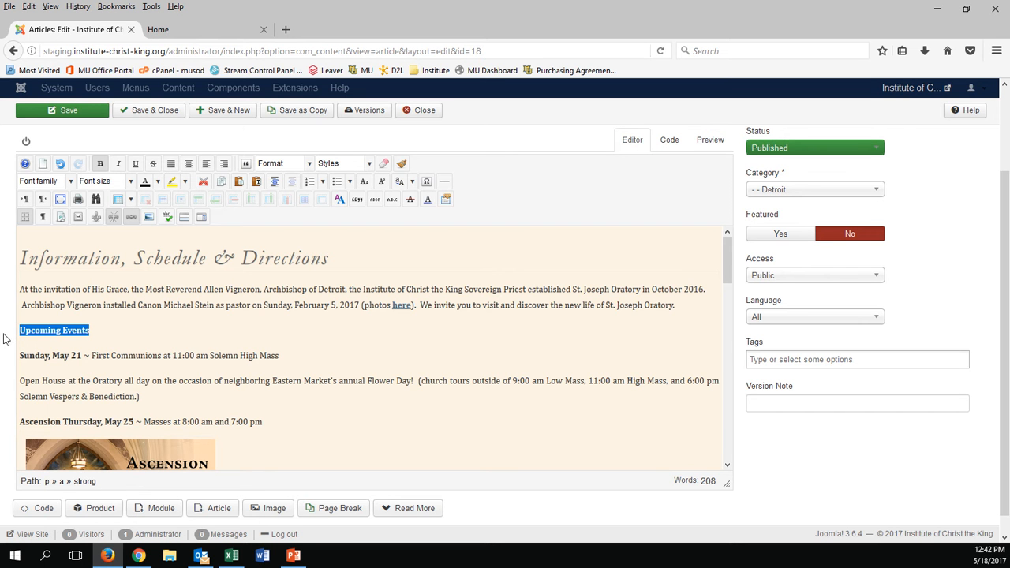
{"action": "left_click", "coordinate": [115, 222]}
{"action": "left_click", "coordinate": [119, 352]}
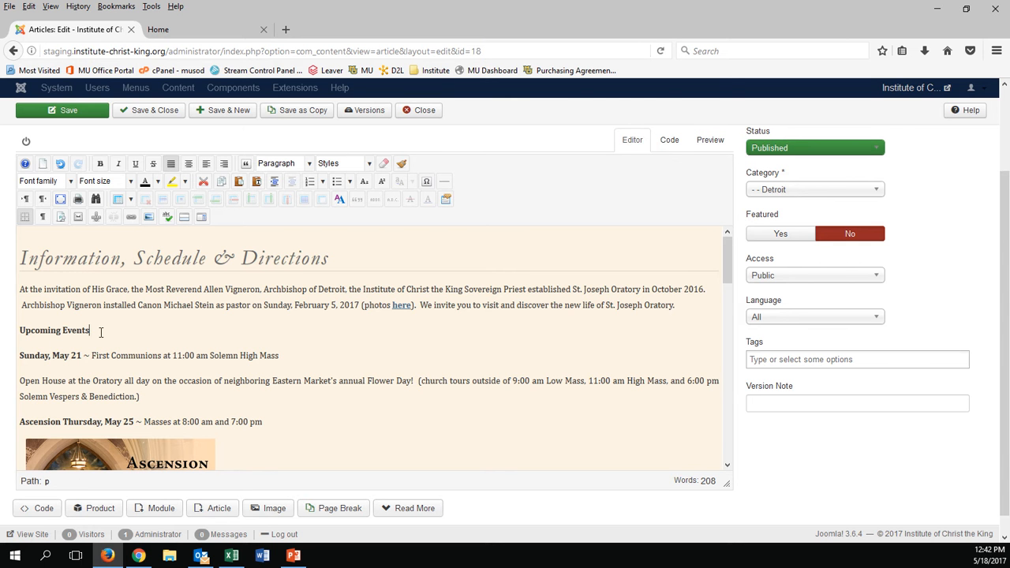
Browse the Detroit menu pages offered as link targets for the Upcoming Events text, and close the link dialog without inserting one
{"action": "left_click", "coordinate": [101, 332]}
{"action": "left_click_drag", "start_coordinate": [97, 333], "coordinate": [16, 333]}
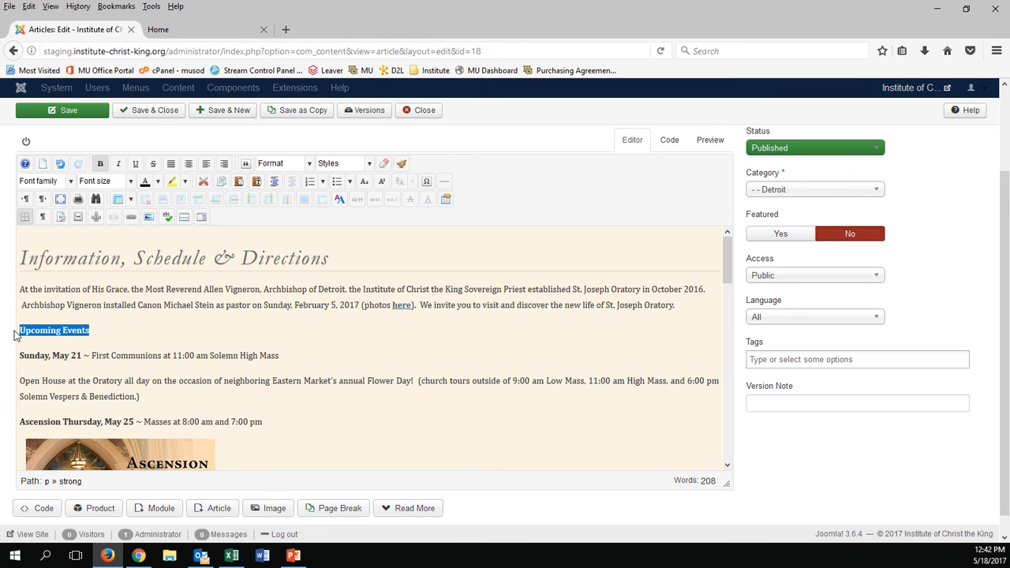
{"action": "left_click", "coordinate": [133, 217]}
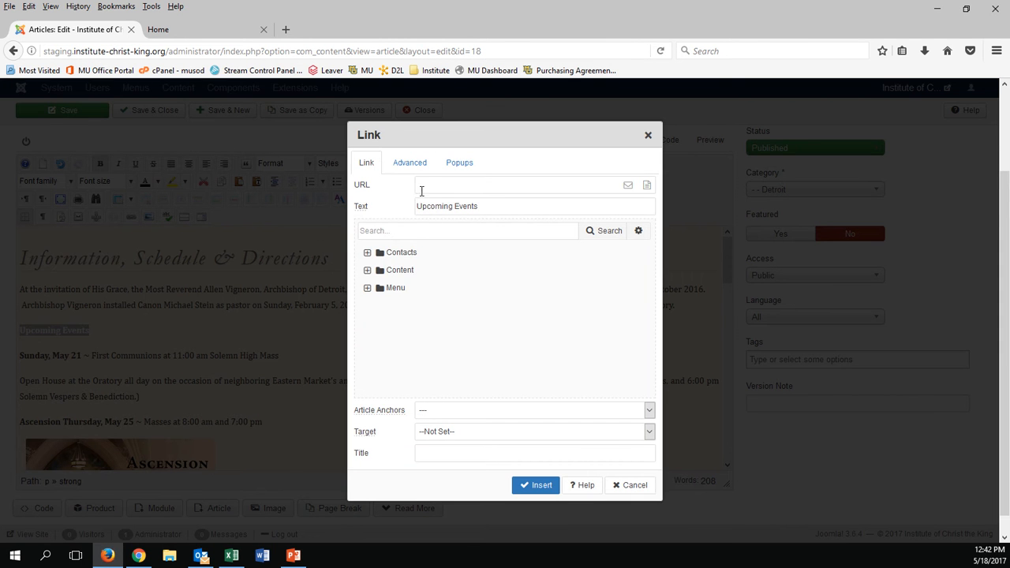
{"action": "left_click", "coordinate": [368, 288]}
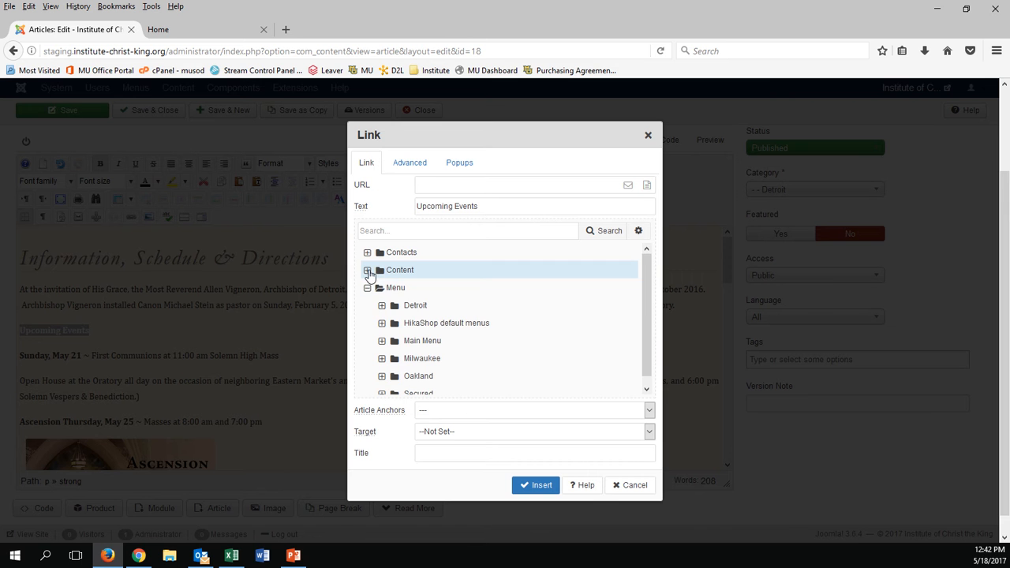
{"action": "left_click", "coordinate": [382, 305]}
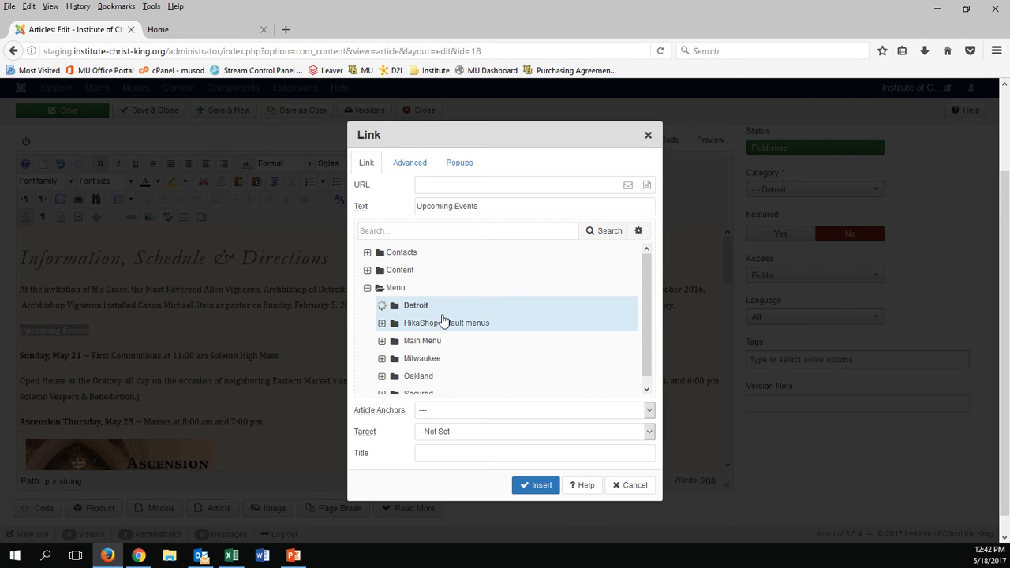
{"action": "scroll", "coordinate": [466, 325], "scroll_direction": "down", "scroll_amount": 3}
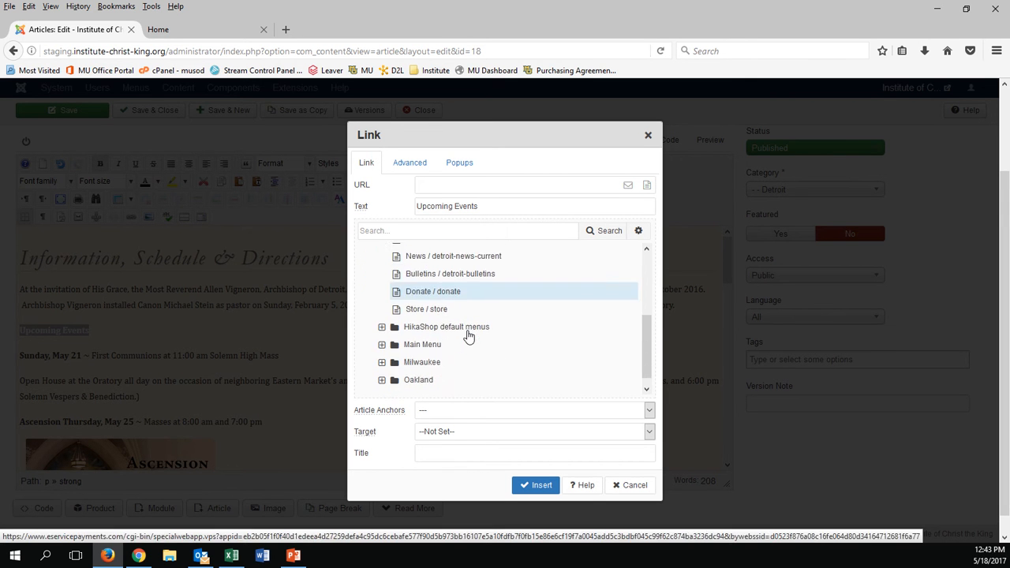
{"action": "scroll", "coordinate": [466, 336], "scroll_direction": "up", "scroll_amount": 3}
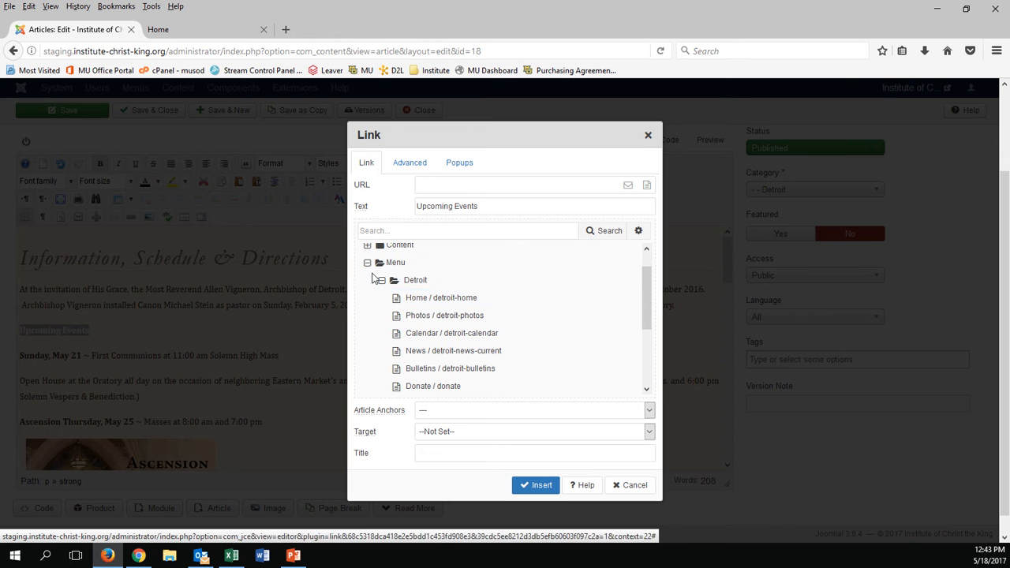
{"action": "left_click", "coordinate": [367, 262]}
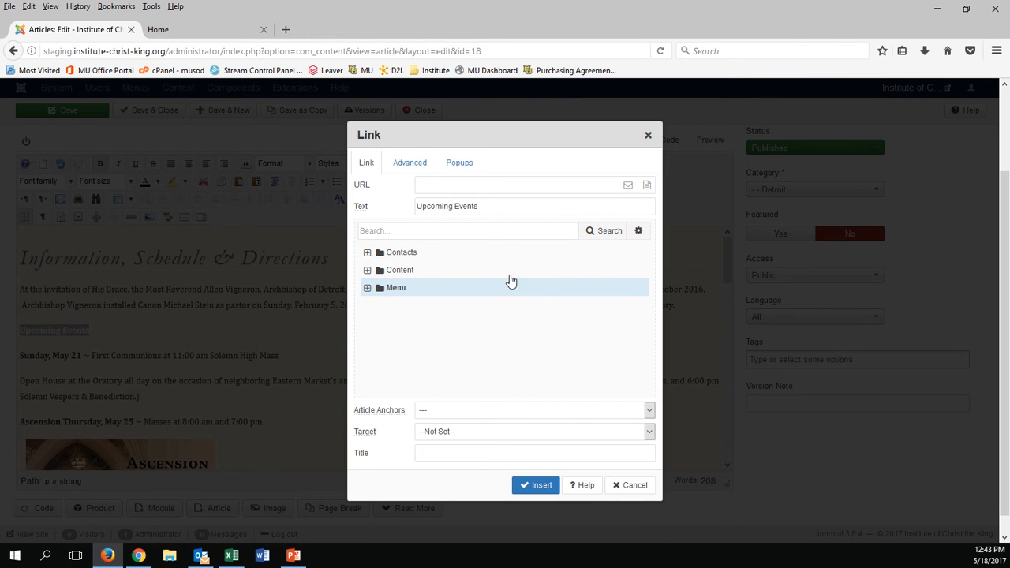
{"action": "left_click", "coordinate": [647, 135]}
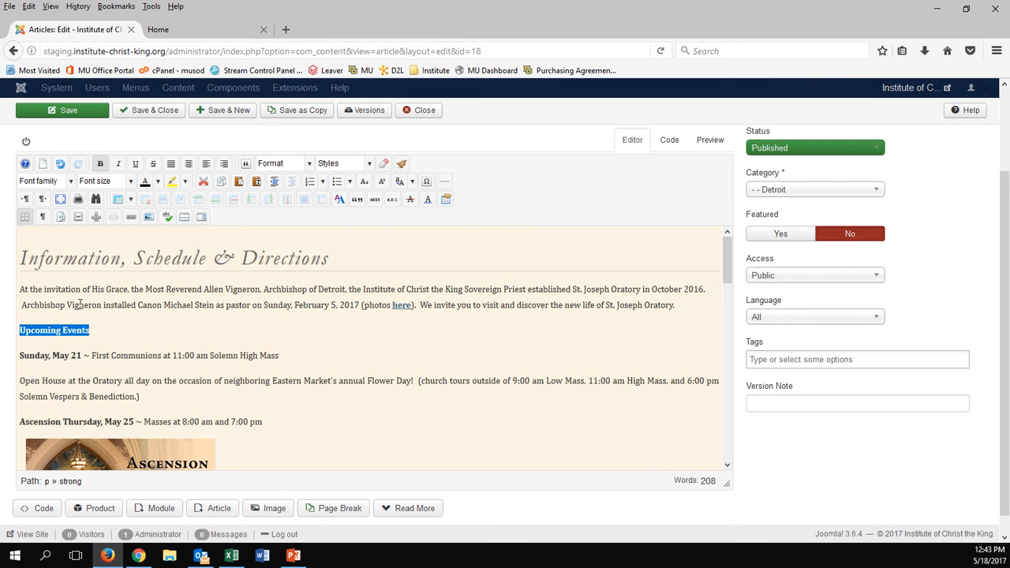
Insert the image 2017HolyWeek.jpg from the detroit/images folder at the end of the Sunday, May 21 line
{"action": "key", "text": "alt+Tab"}
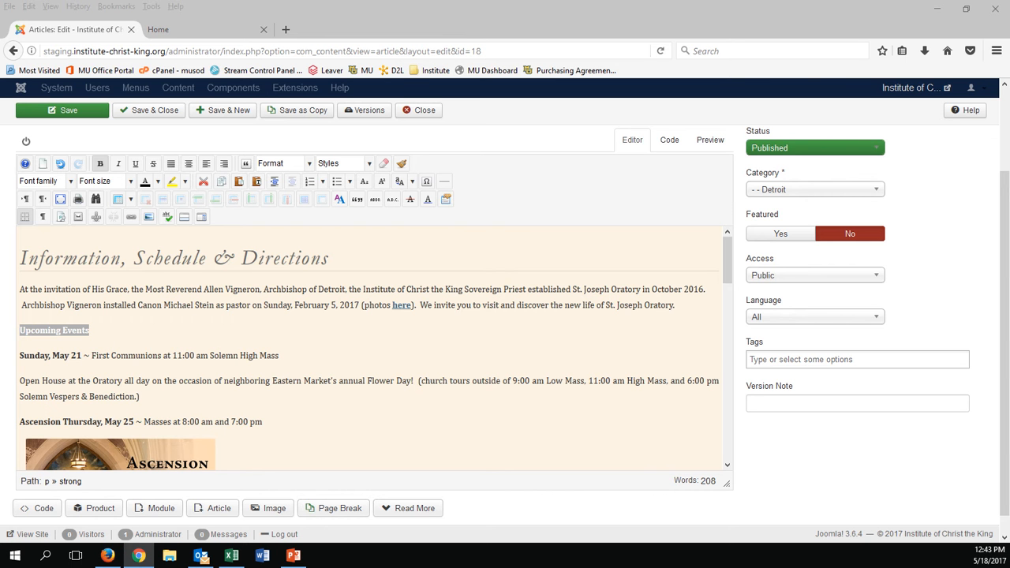
{"action": "left_click", "coordinate": [286, 352]}
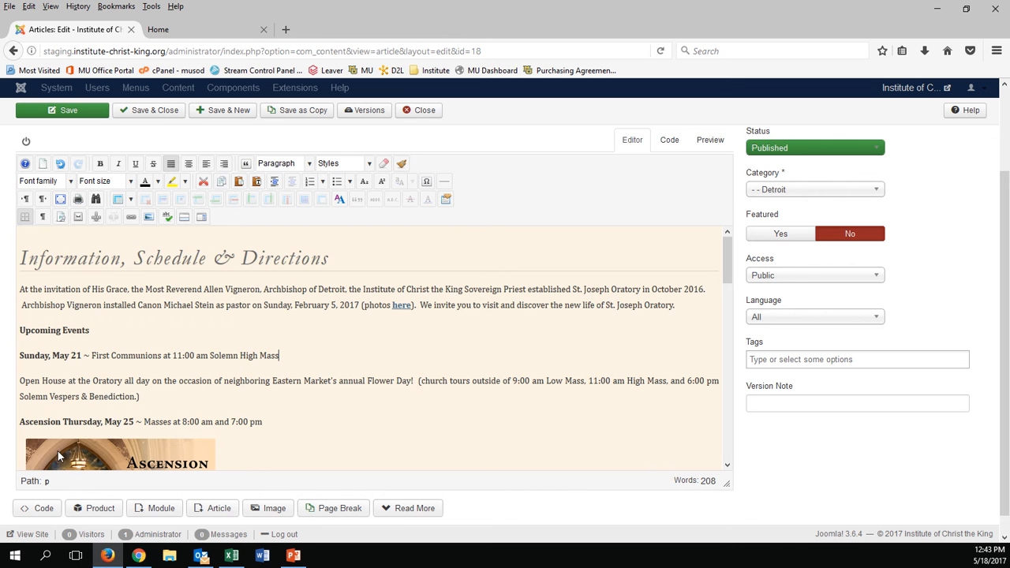
{"action": "scroll", "coordinate": [435, 337], "scroll_direction": "down", "scroll_amount": 3}
{"action": "scroll", "coordinate": [435, 338], "scroll_direction": "up", "scroll_amount": 3}
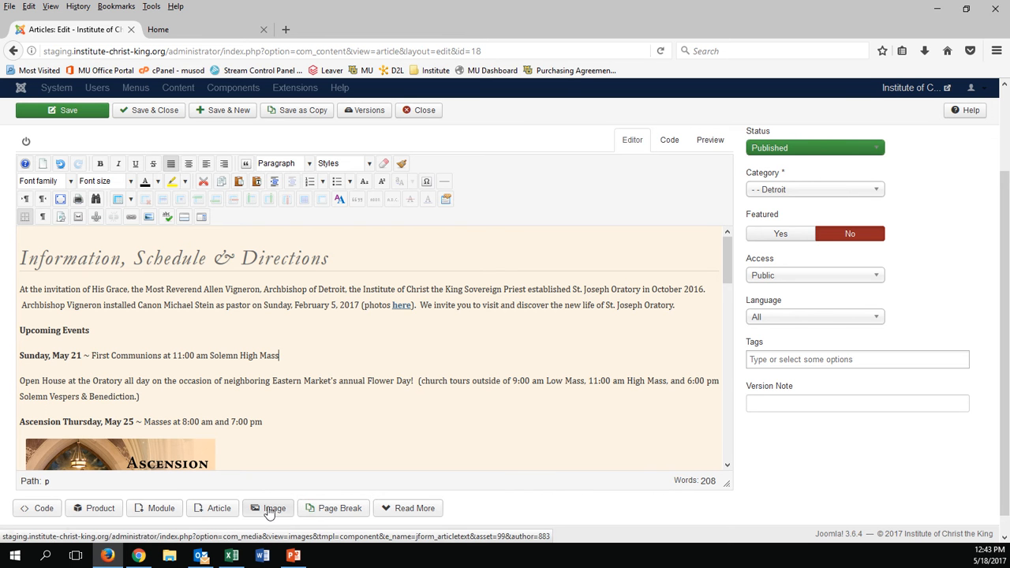
{"action": "left_click", "coordinate": [149, 221]}
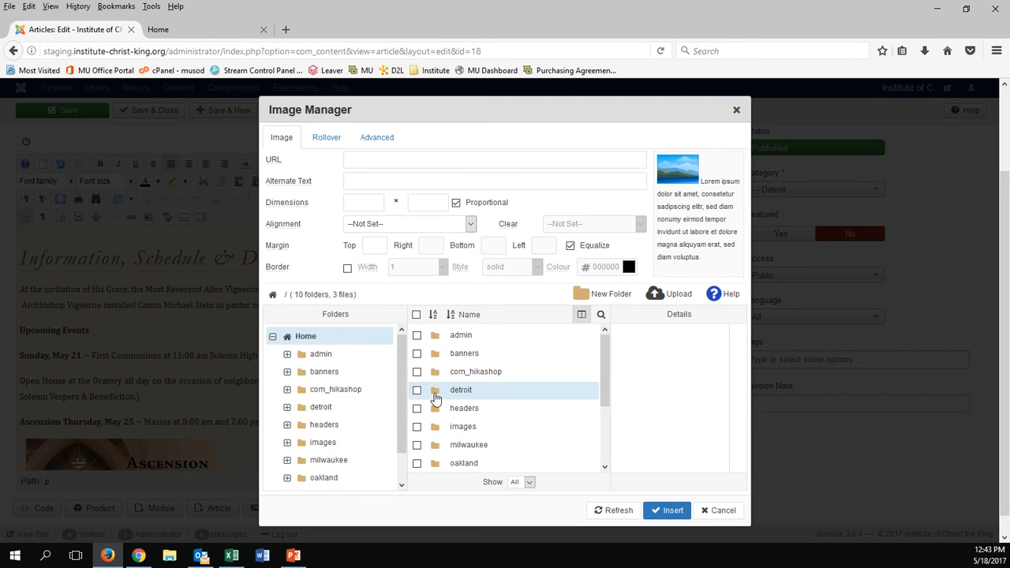
{"action": "left_click", "coordinate": [288, 408]}
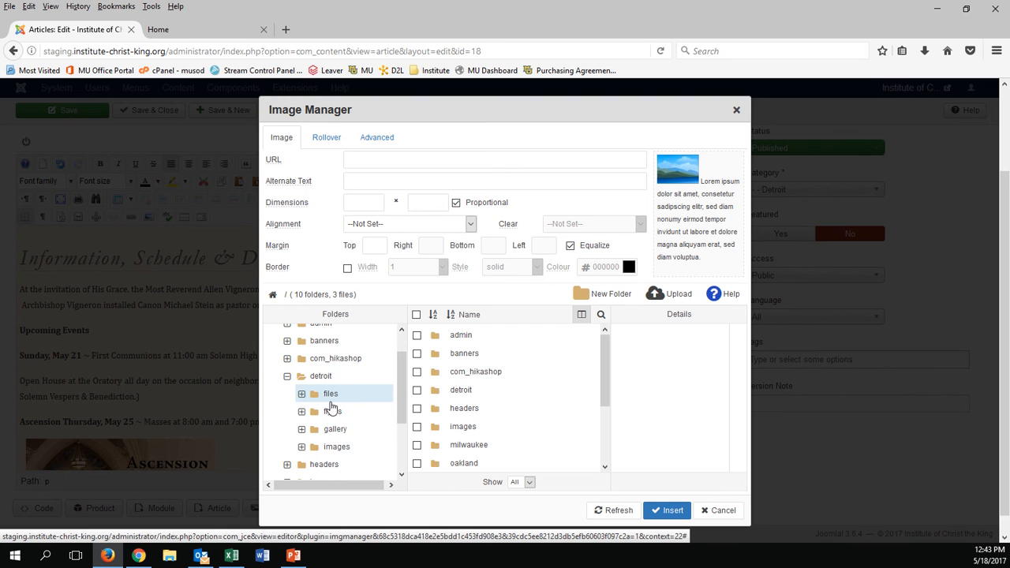
{"action": "left_click", "coordinate": [329, 447]}
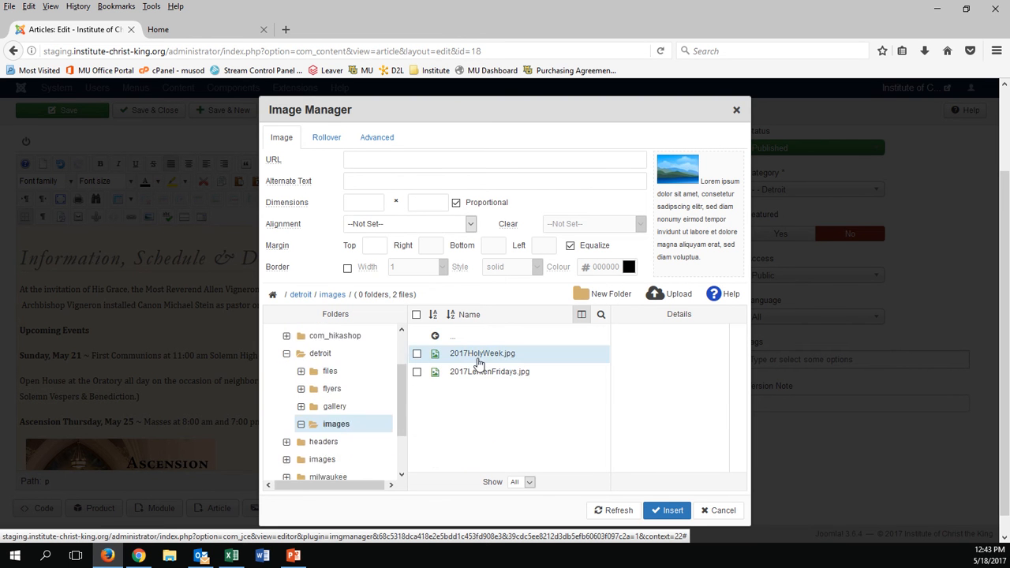
{"action": "left_click", "coordinate": [481, 354]}
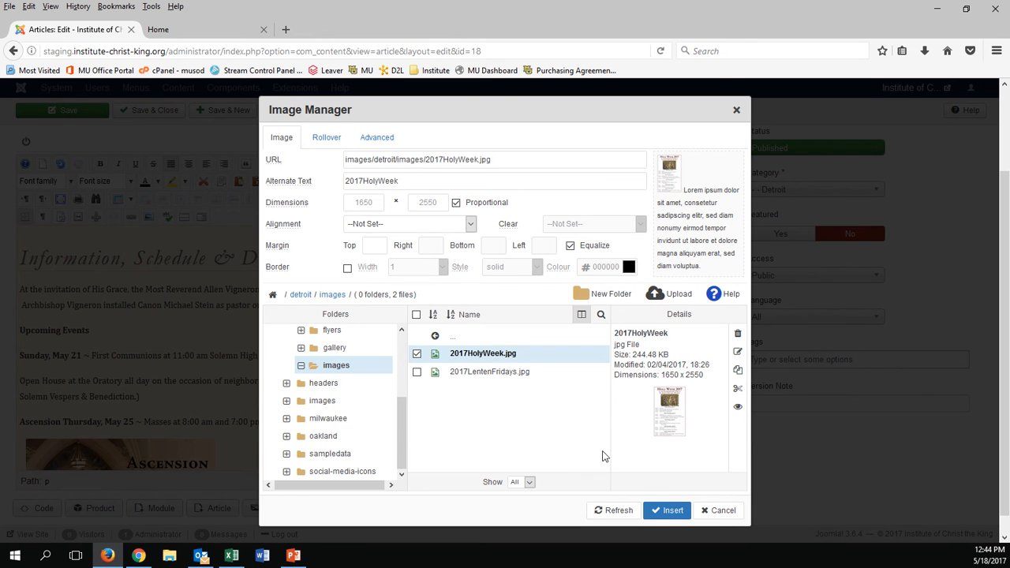
{"action": "left_click", "coordinate": [670, 511]}
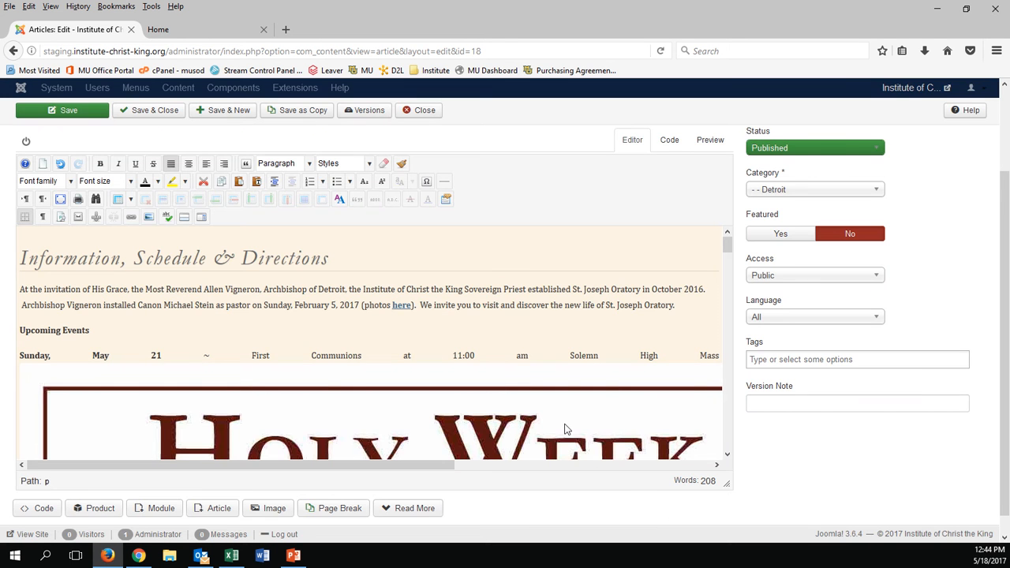
Try shrinking the Holy Week image by its corner handle to about 1403 x 2166
{"action": "left_click", "coordinate": [351, 397]}
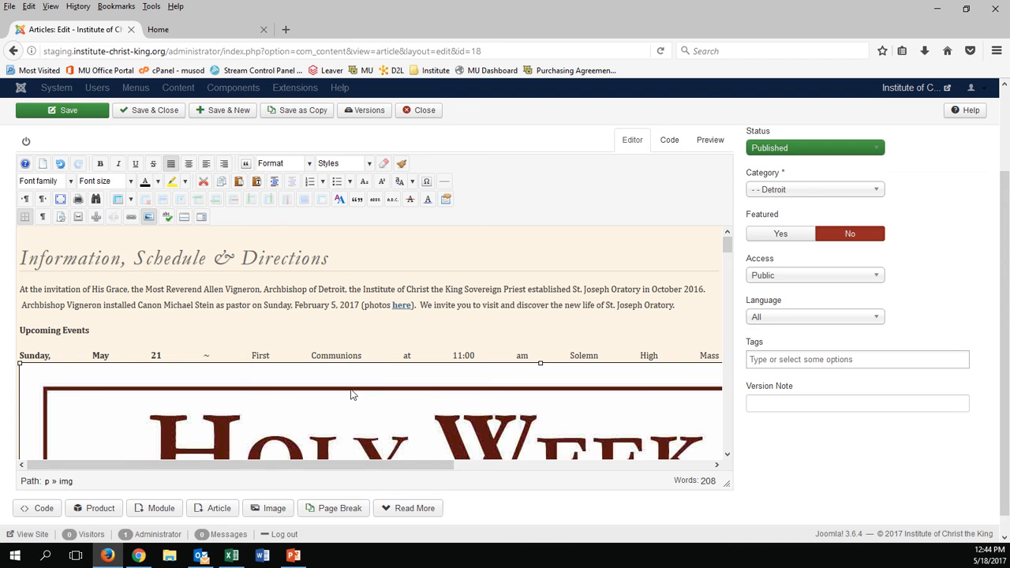
{"action": "scroll", "coordinate": [351, 394], "scroll_direction": "down", "scroll_amount": 2}
{"action": "left_click_drag", "start_coordinate": [20, 291], "coordinate": [307, 415]}
{"action": "scroll", "coordinate": [421, 364], "scroll_direction": "up", "scroll_amount": 10}
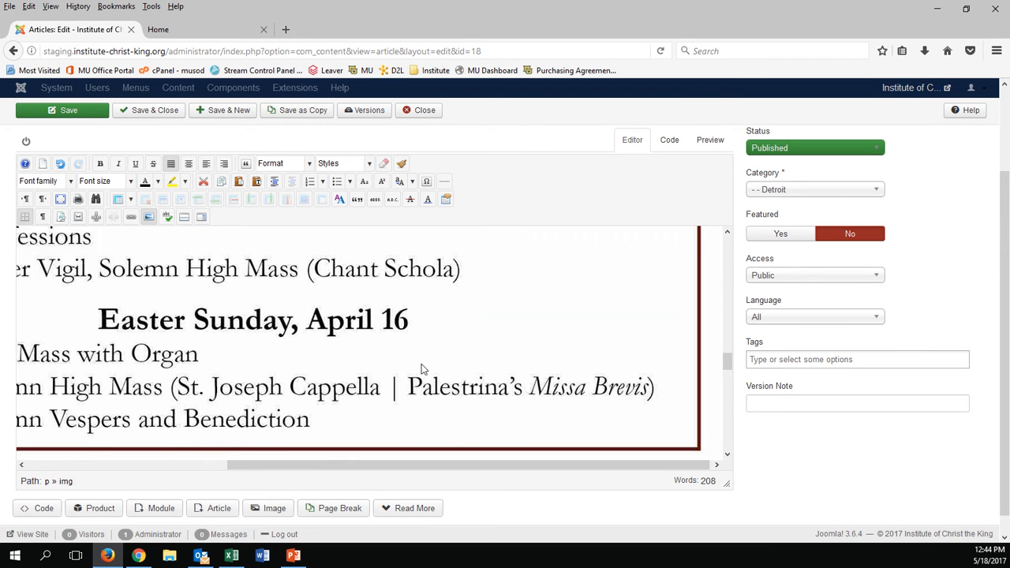
{"action": "scroll", "coordinate": [424, 364], "scroll_direction": "up", "scroll_amount": 5}
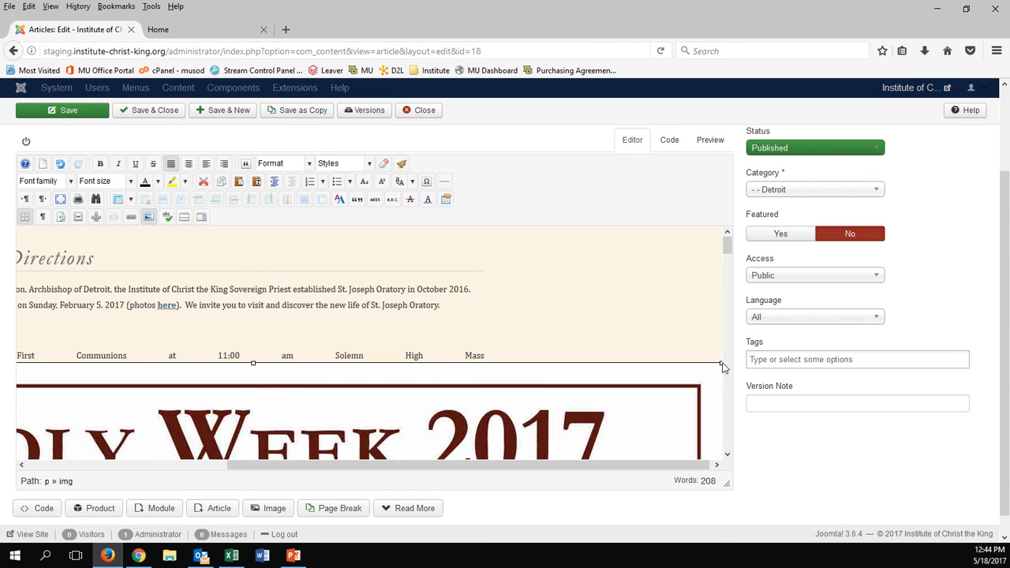
{"action": "left_click_drag", "start_coordinate": [723, 367], "coordinate": [259, 448]}
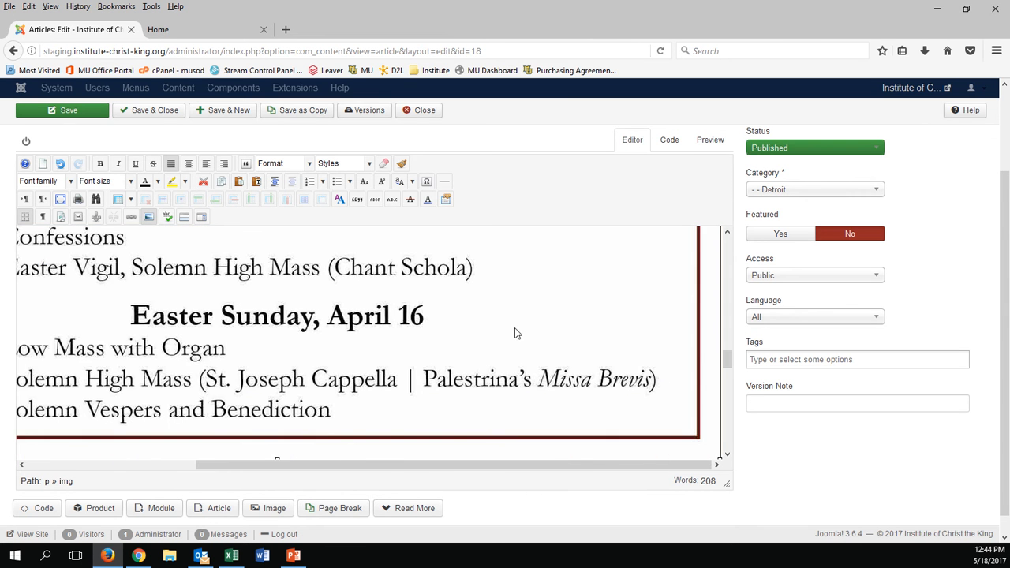
Set the Holy Week image's width to 140 with proportions kept, giving dimensions of 140 x 216
{"action": "left_click", "coordinate": [149, 218]}
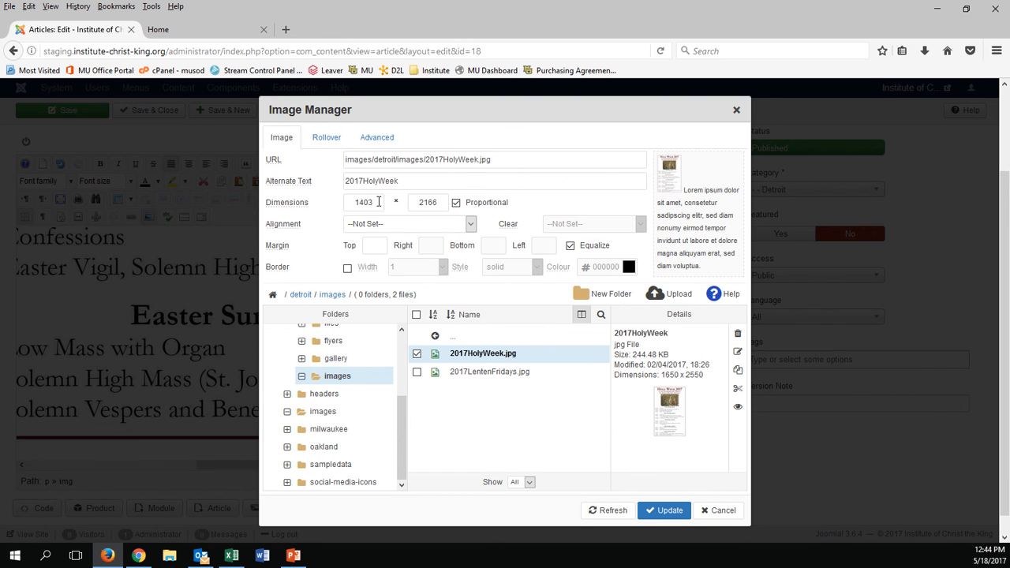
{"action": "left_click_drag", "start_coordinate": [379, 201], "coordinate": [345, 202]}
{"action": "type", "text": "140"}
{"action": "key", "text": "Tab"}
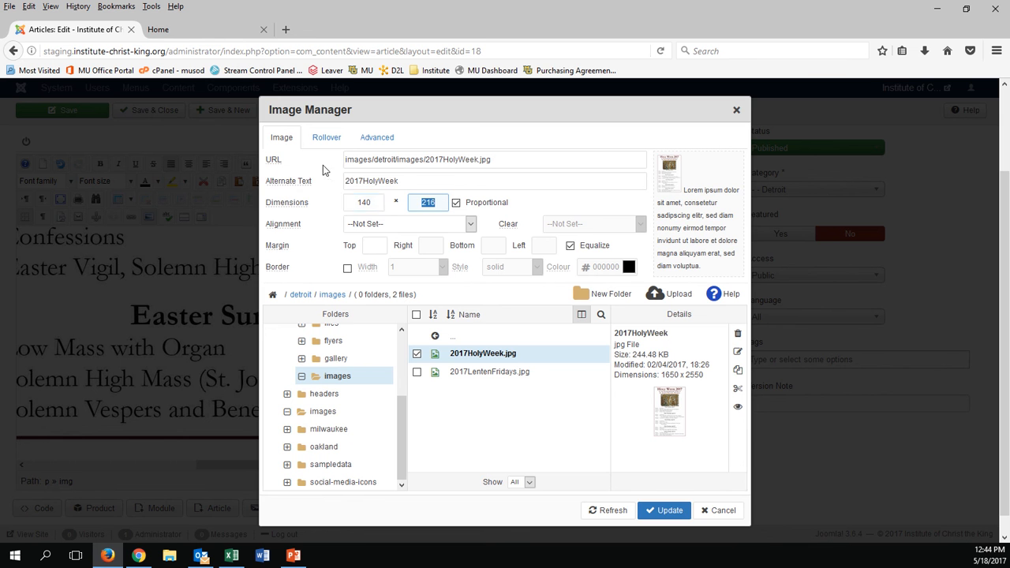
{"action": "left_click", "coordinate": [651, 518]}
{"action": "scroll", "coordinate": [588, 399], "scroll_direction": "up", "scroll_amount": 5}
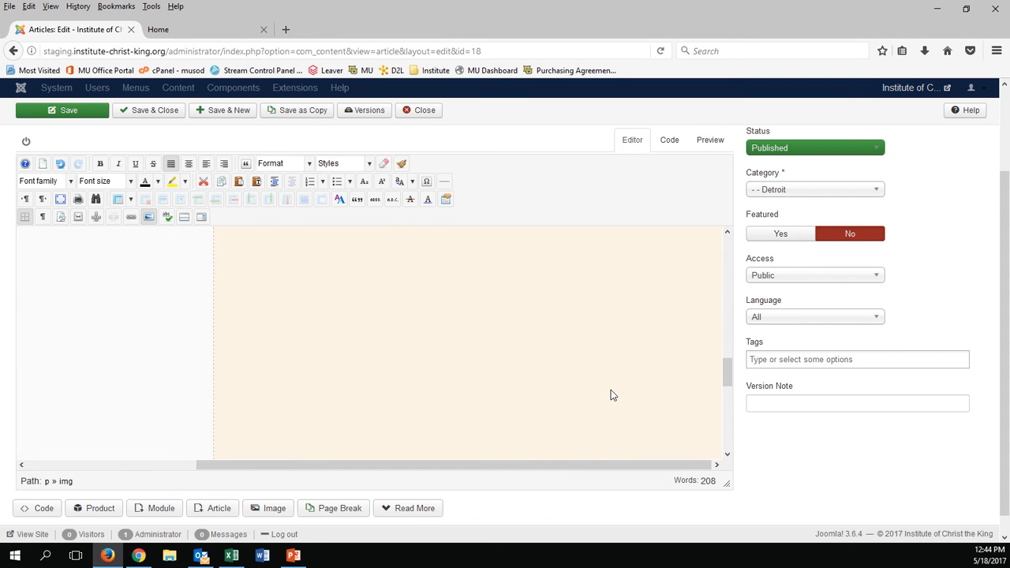
{"action": "scroll", "coordinate": [611, 394], "scroll_direction": "down", "scroll_amount": 3}
{"action": "left_click_drag", "start_coordinate": [401, 471], "coordinate": [74, 467]}
{"action": "scroll", "coordinate": [306, 337], "scroll_direction": "up", "scroll_amount": 10}
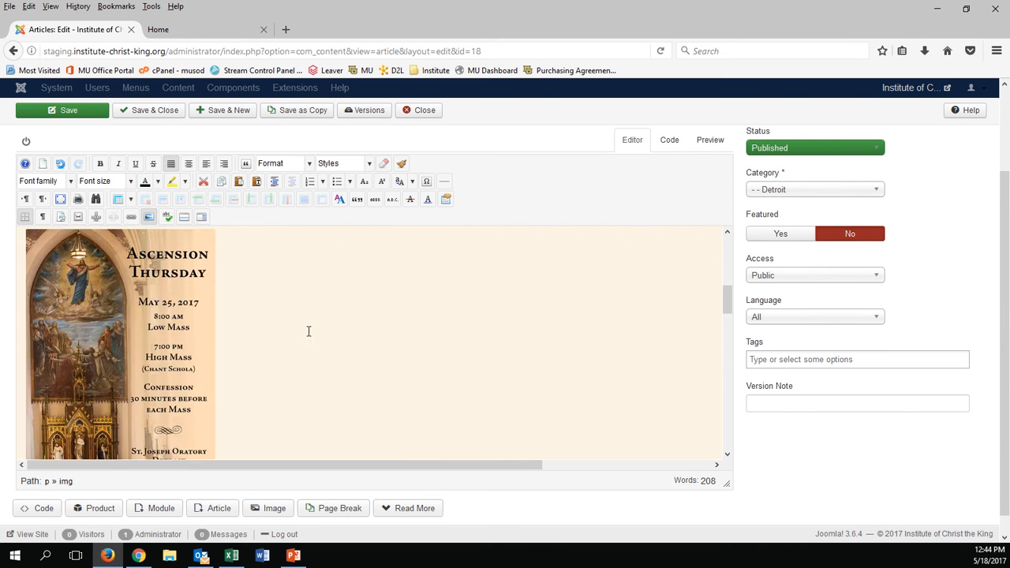
{"action": "left_click", "coordinate": [324, 397]}
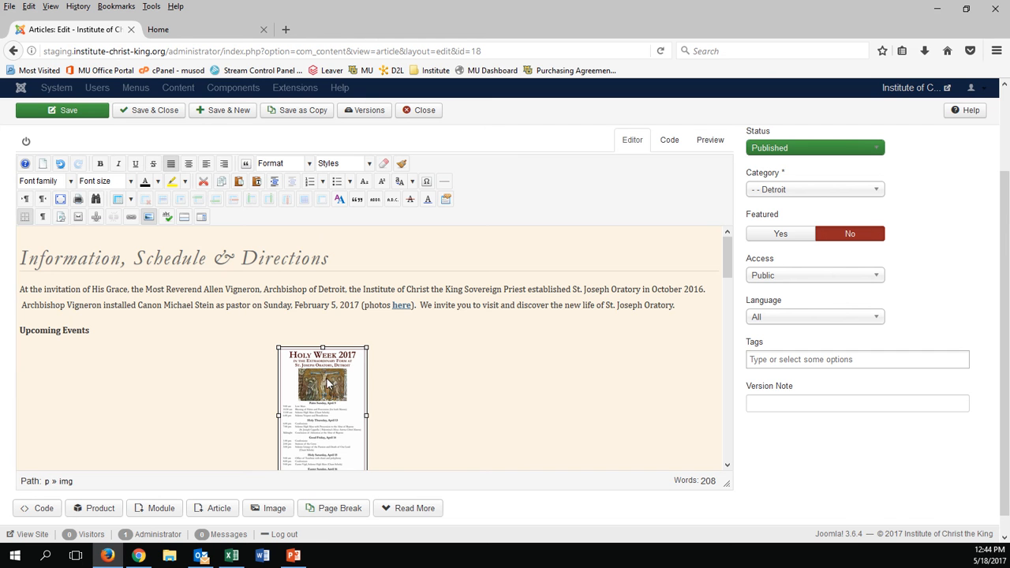
{"action": "left_click", "coordinate": [423, 396]}
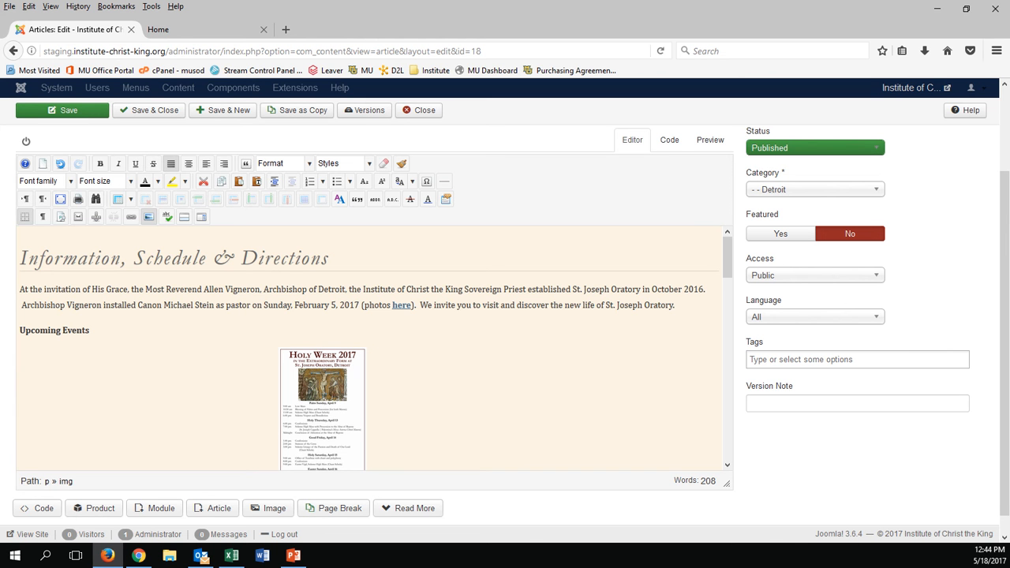
Review the resized Holy Week image in the Sunday, May 21 line and the paragraph formats available for the article text
{"action": "left_click", "coordinate": [138, 555]}
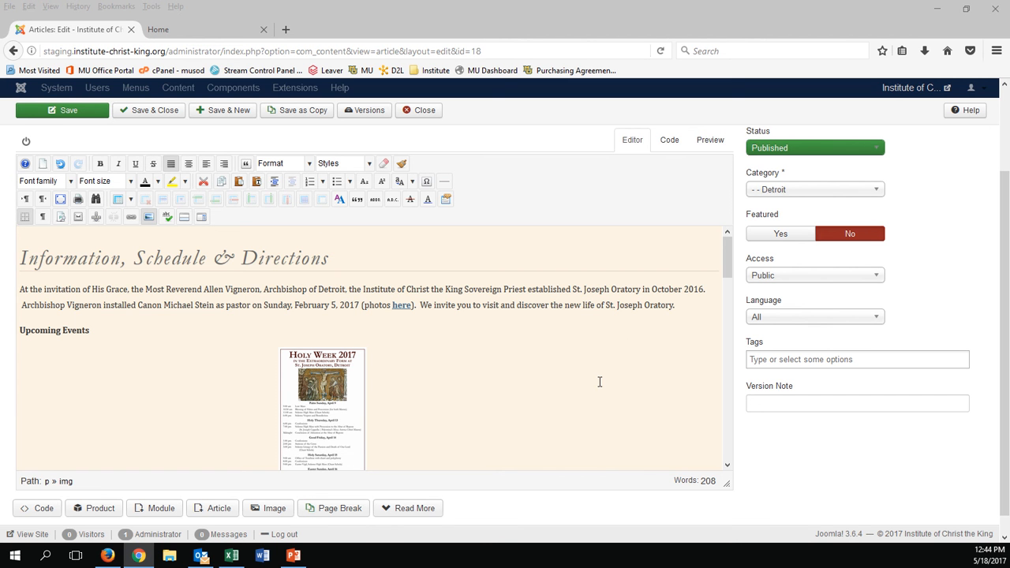
{"action": "scroll", "coordinate": [579, 367], "scroll_direction": "down", "scroll_amount": 5}
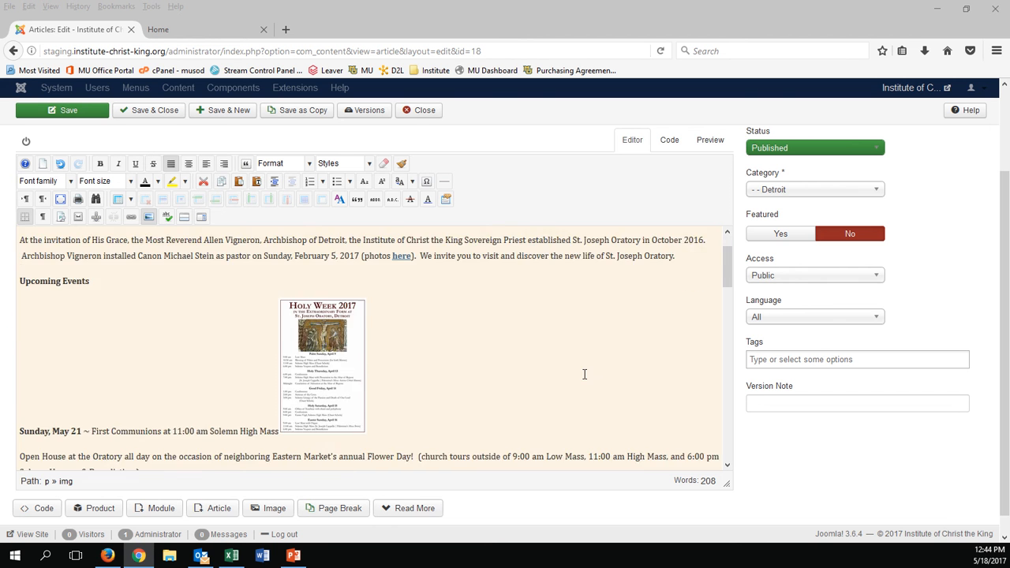
{"action": "scroll", "coordinate": [572, 372], "scroll_direction": "up", "scroll_amount": 4}
{"action": "scroll", "coordinate": [572, 371], "scroll_direction": "up", "scroll_amount": 2}
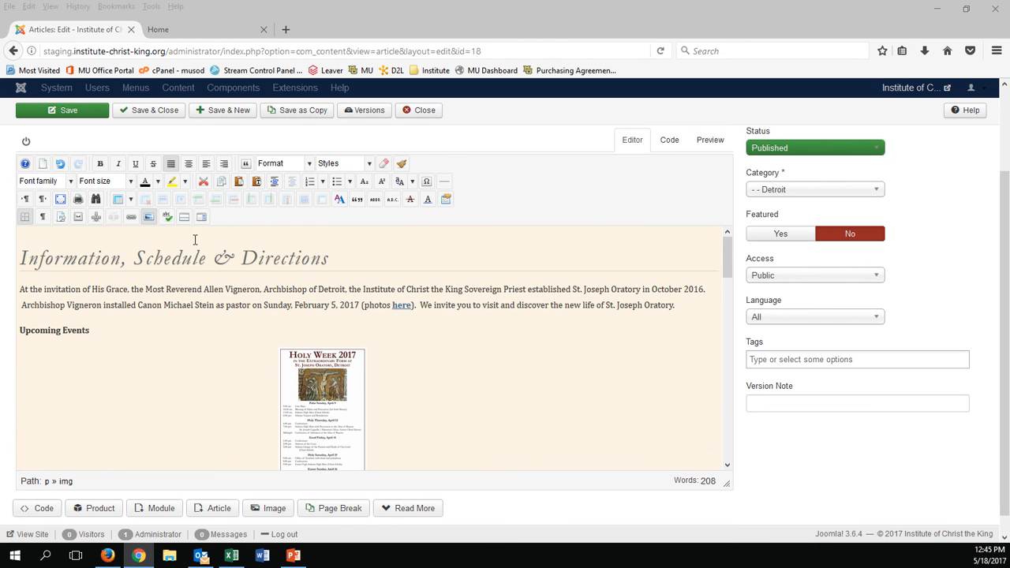
{"action": "left_click", "coordinate": [308, 164]}
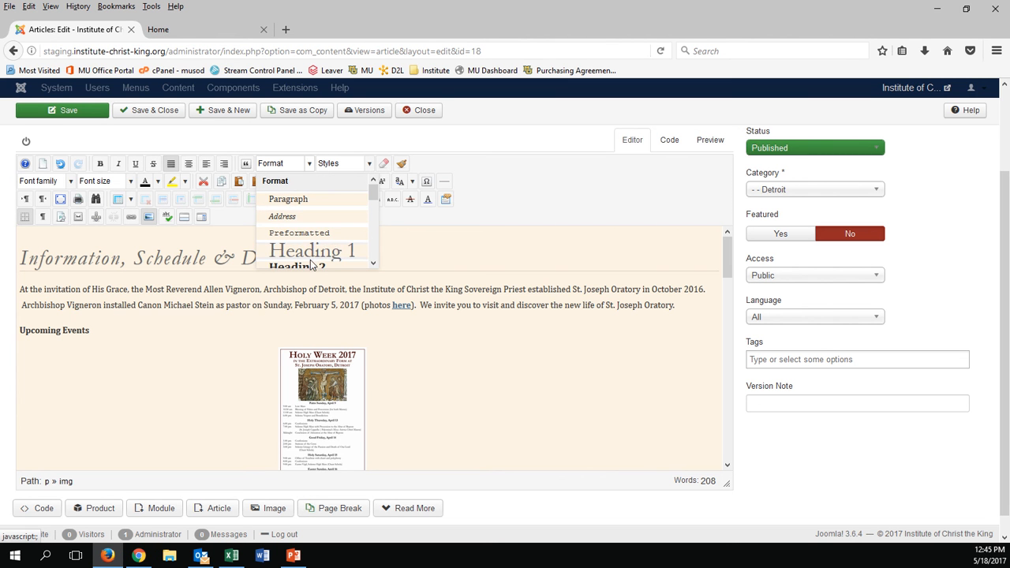
{"action": "left_click", "coordinate": [234, 335]}
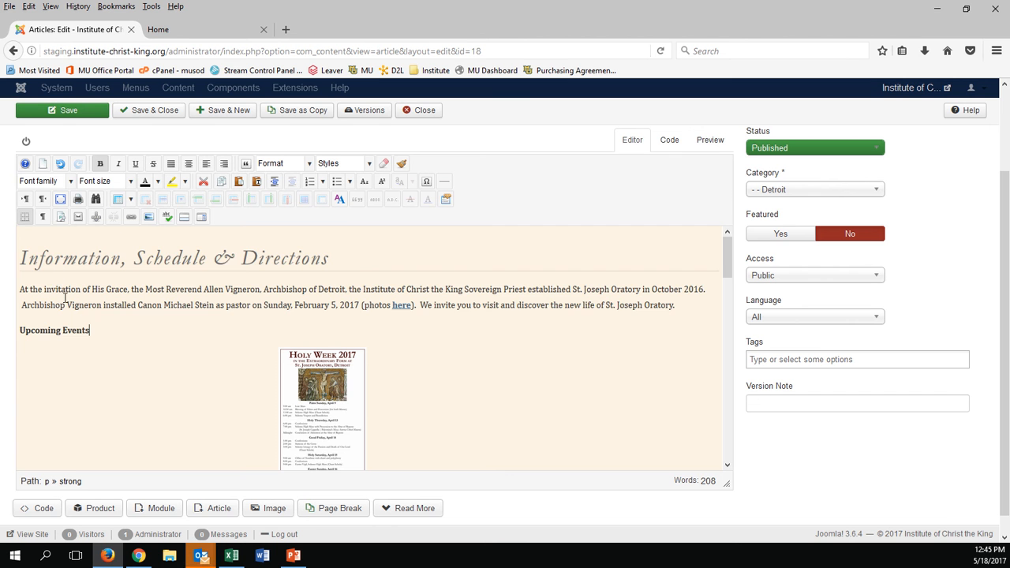
{"action": "scroll", "coordinate": [355, 422], "scroll_direction": "down", "scroll_amount": 2}
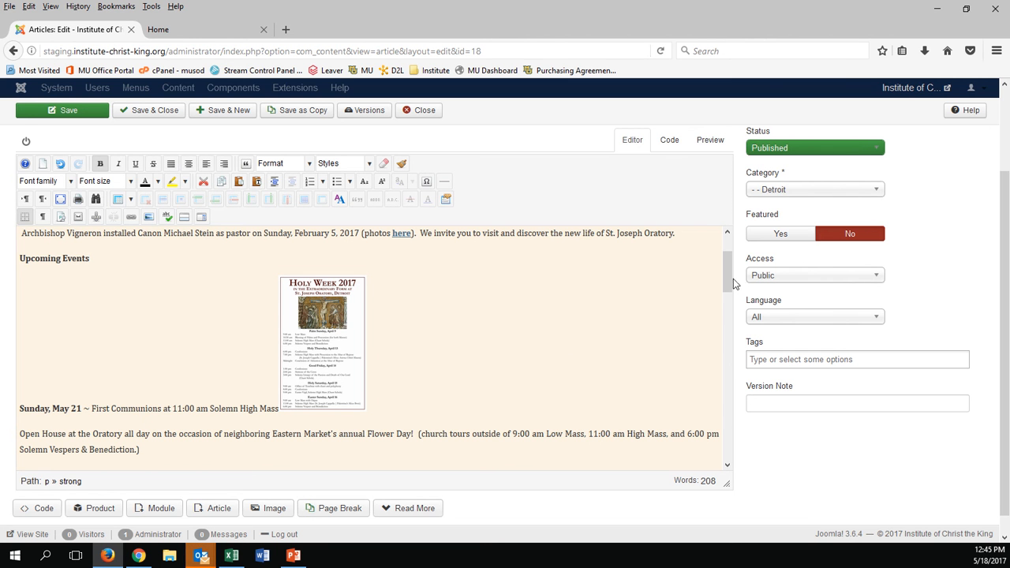
{"action": "mouse_move", "coordinate": [727, 285]}
{"action": "left_mouse_down"}
{"action": "mouse_move", "coordinate": [719, 374]}
{"action": "mouse_move", "coordinate": [710, 287]}
{"action": "left_mouse_up"}
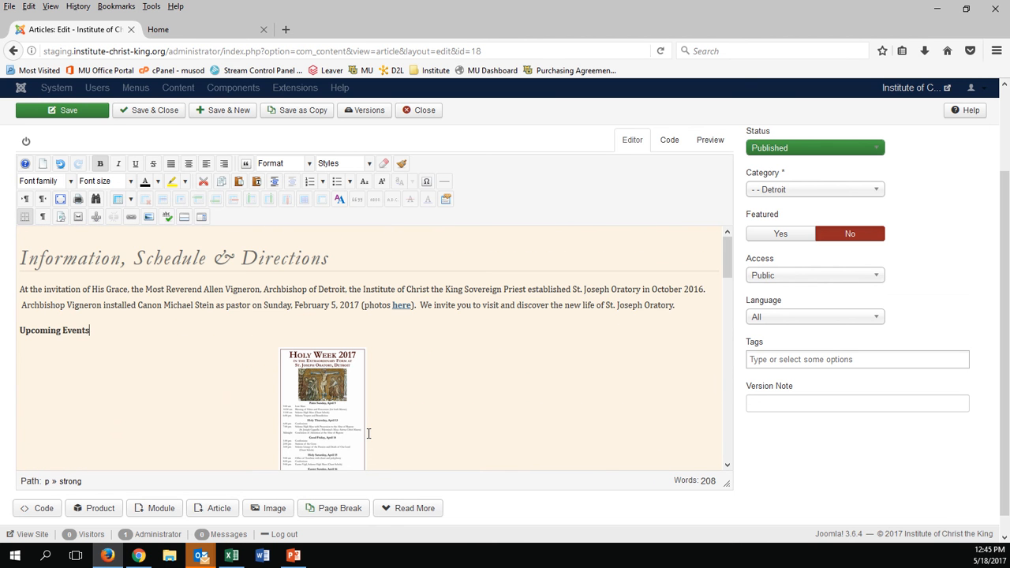